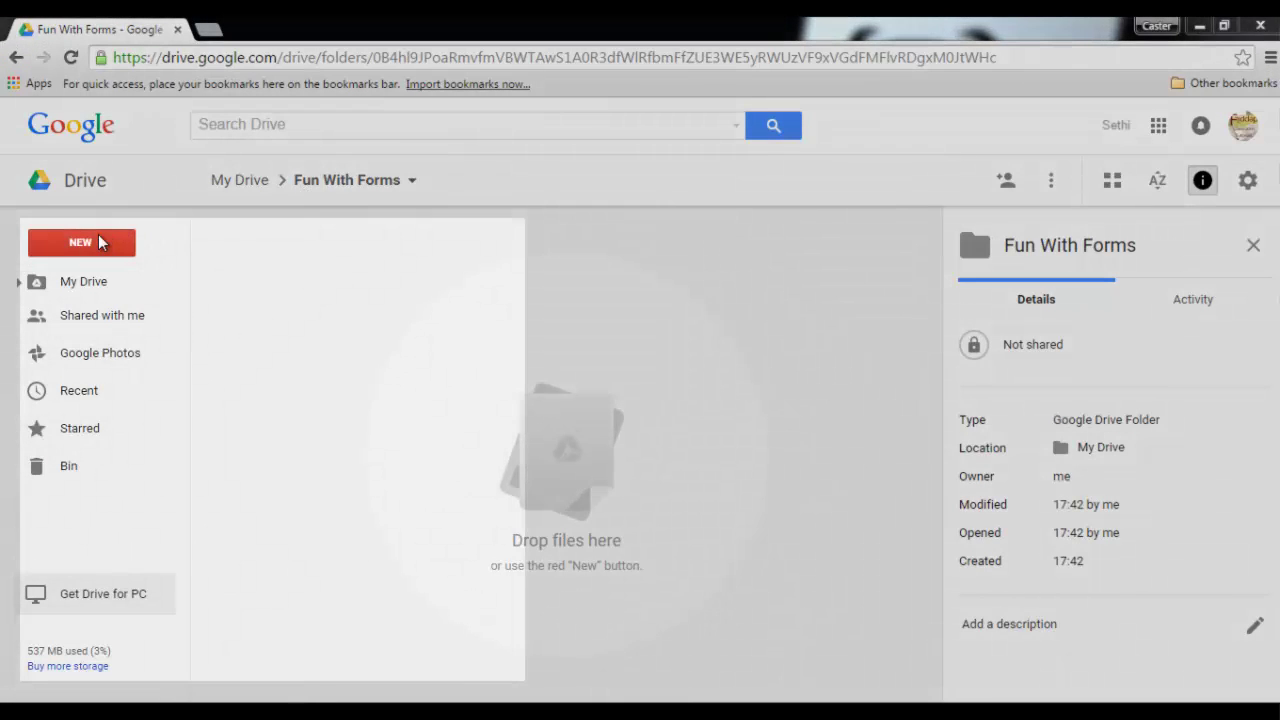
# - Create a new blank Google Form and name it 'Fun with Forms'
pyautogui.click(99, 240)
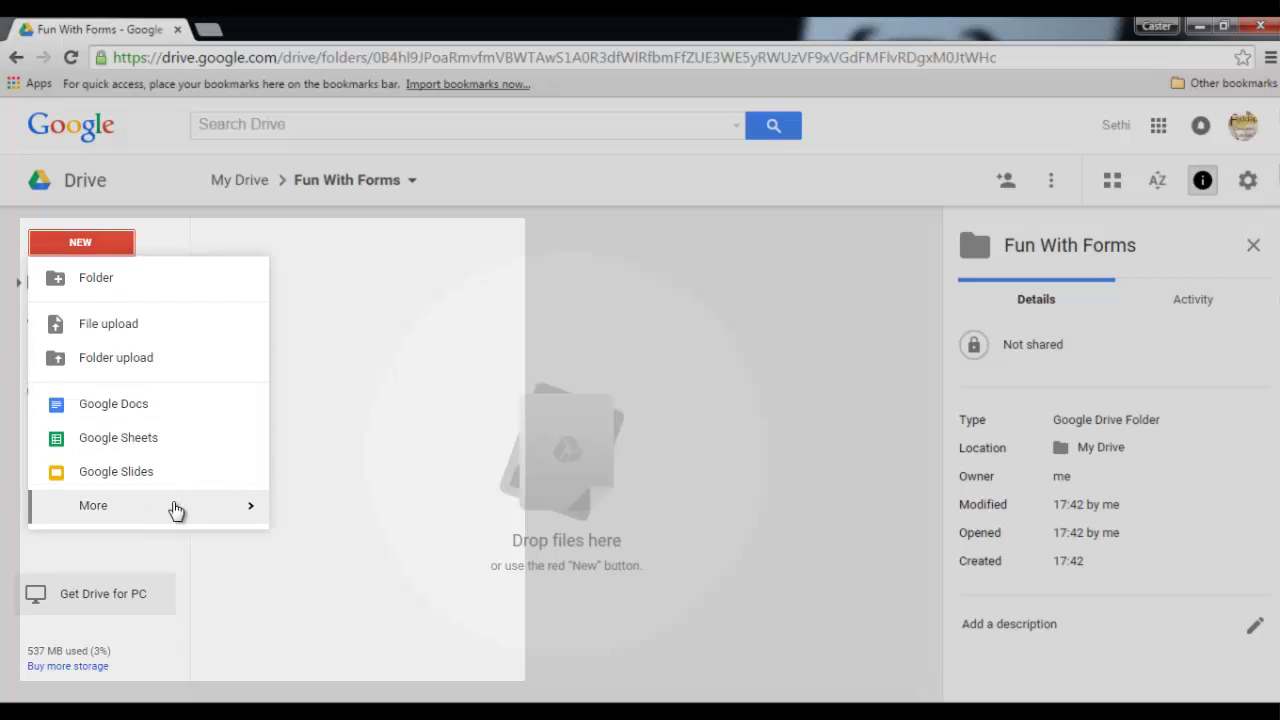
pyautogui.moveTo(175, 511)
pyautogui.click(366, 516)
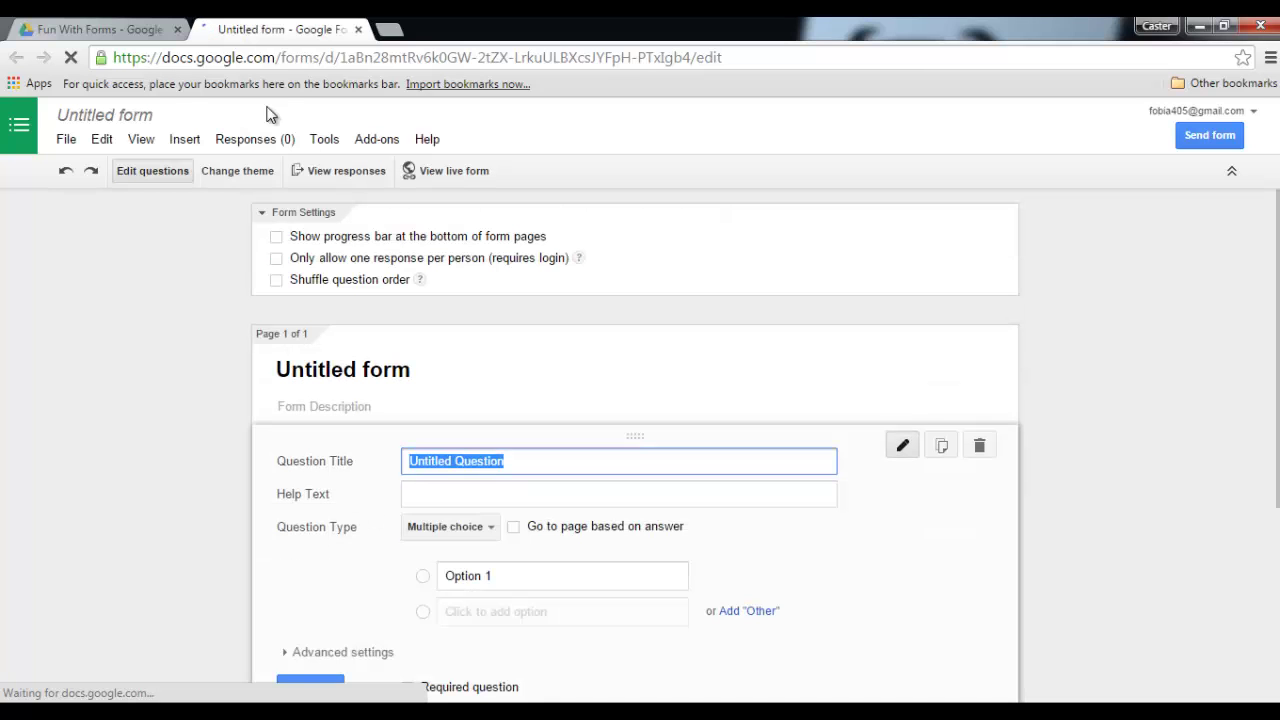
pyautogui.click(125, 118)
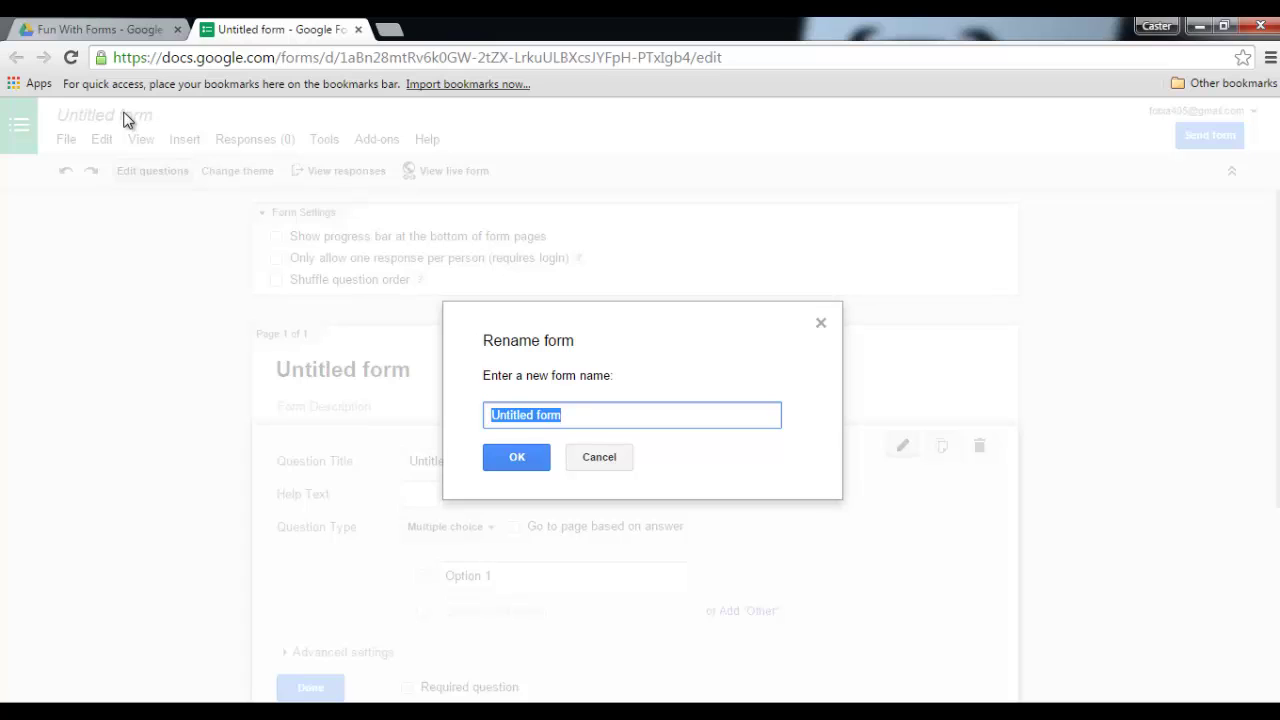
pyautogui.write('Fun with Fo')
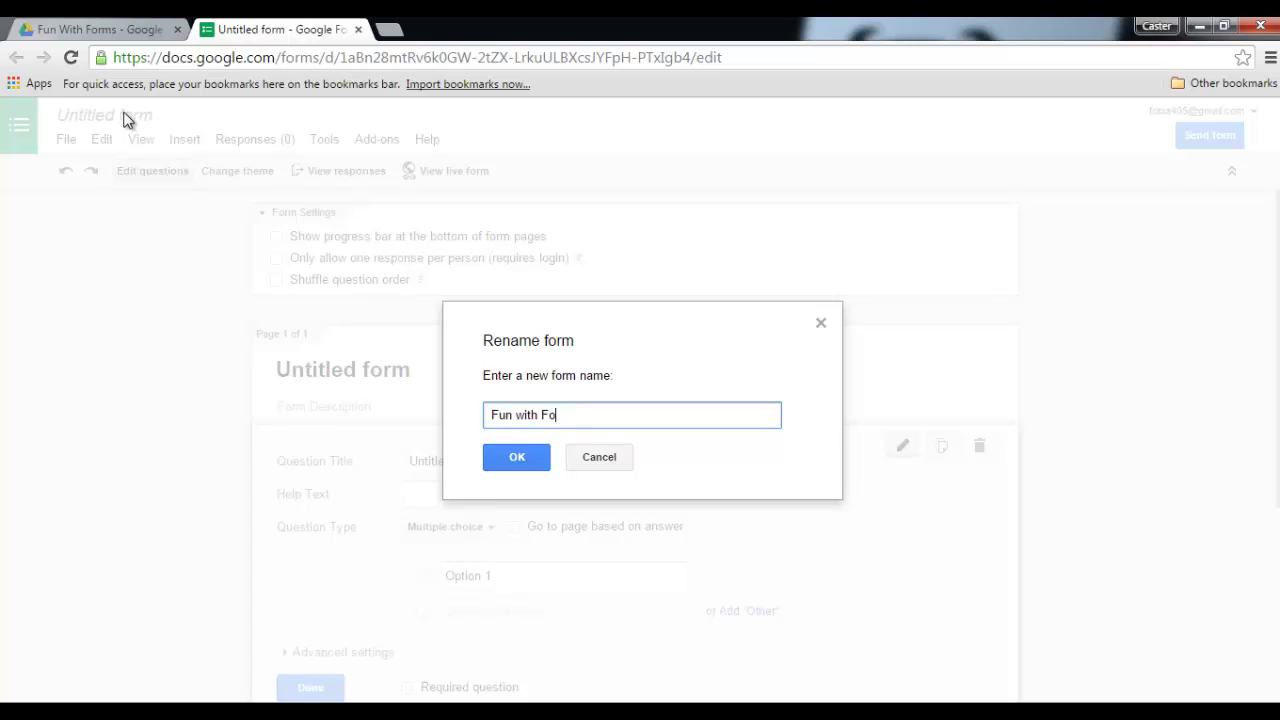
pyautogui.write('rms')
pyautogui.click(519, 458)
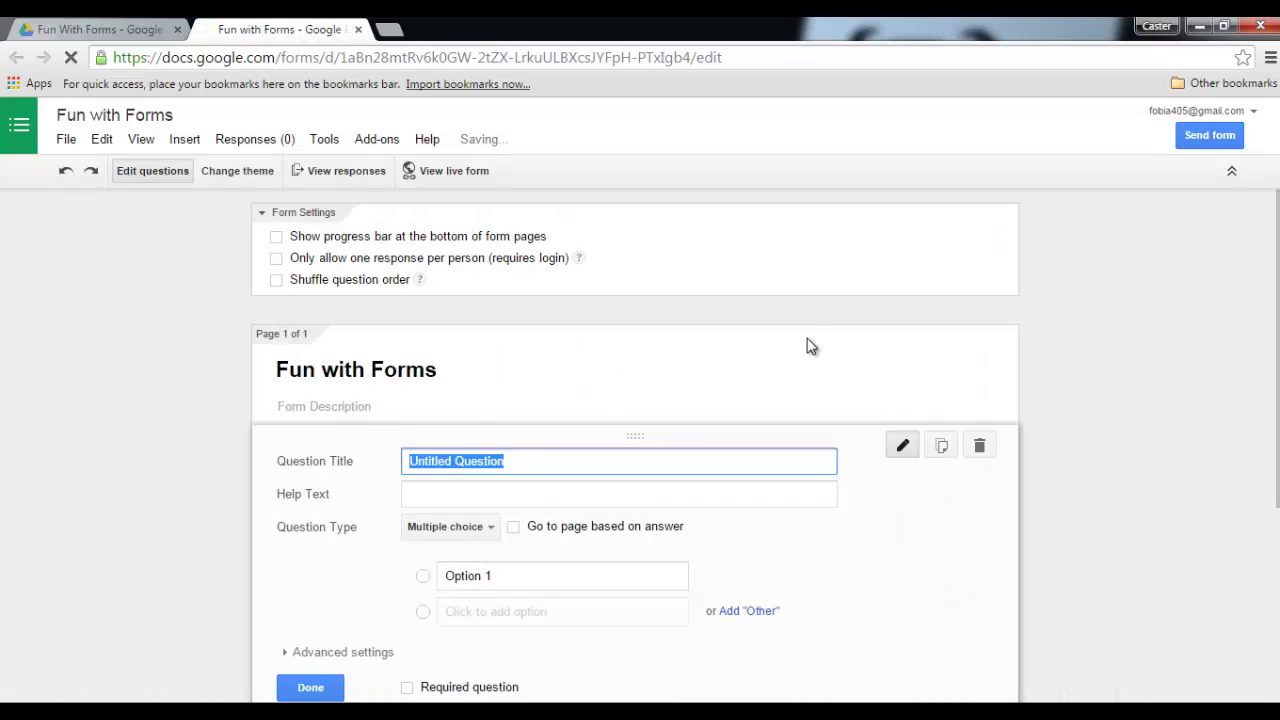
pyautogui.scroll(-2, 815, 370)
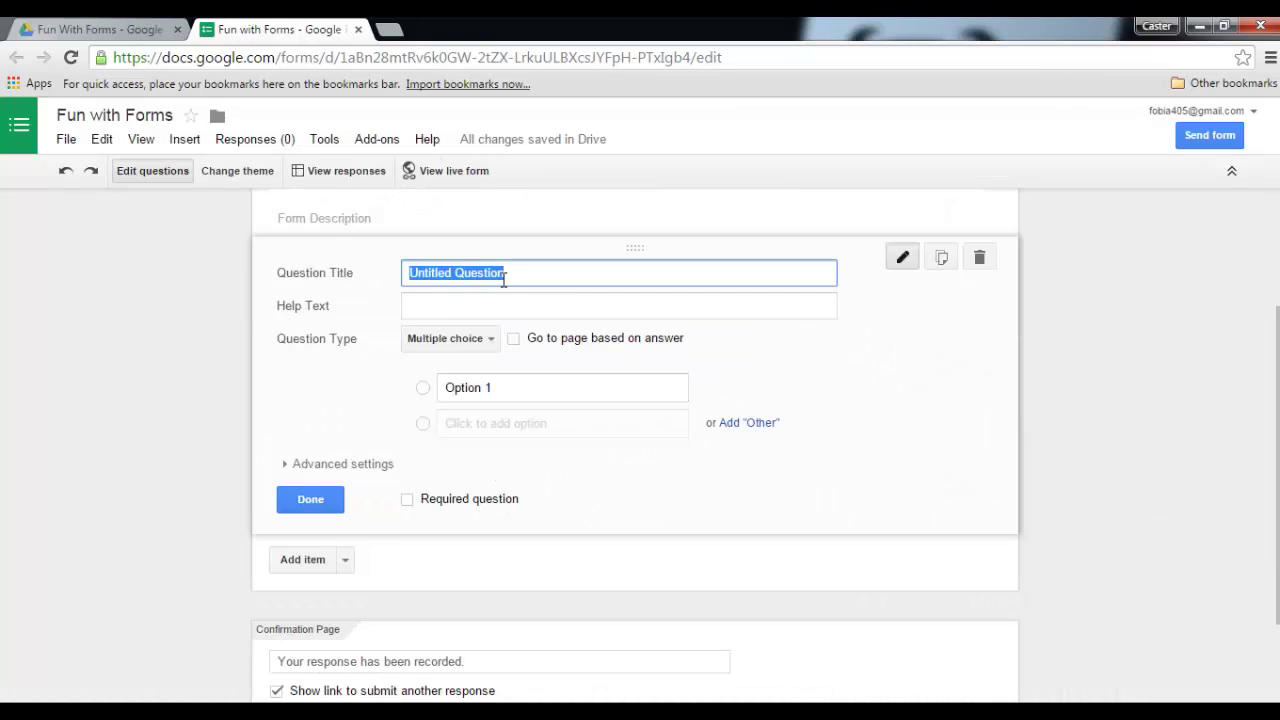
# - Title the first question 'Name' as a required short text answer
pyautogui.write('Name')
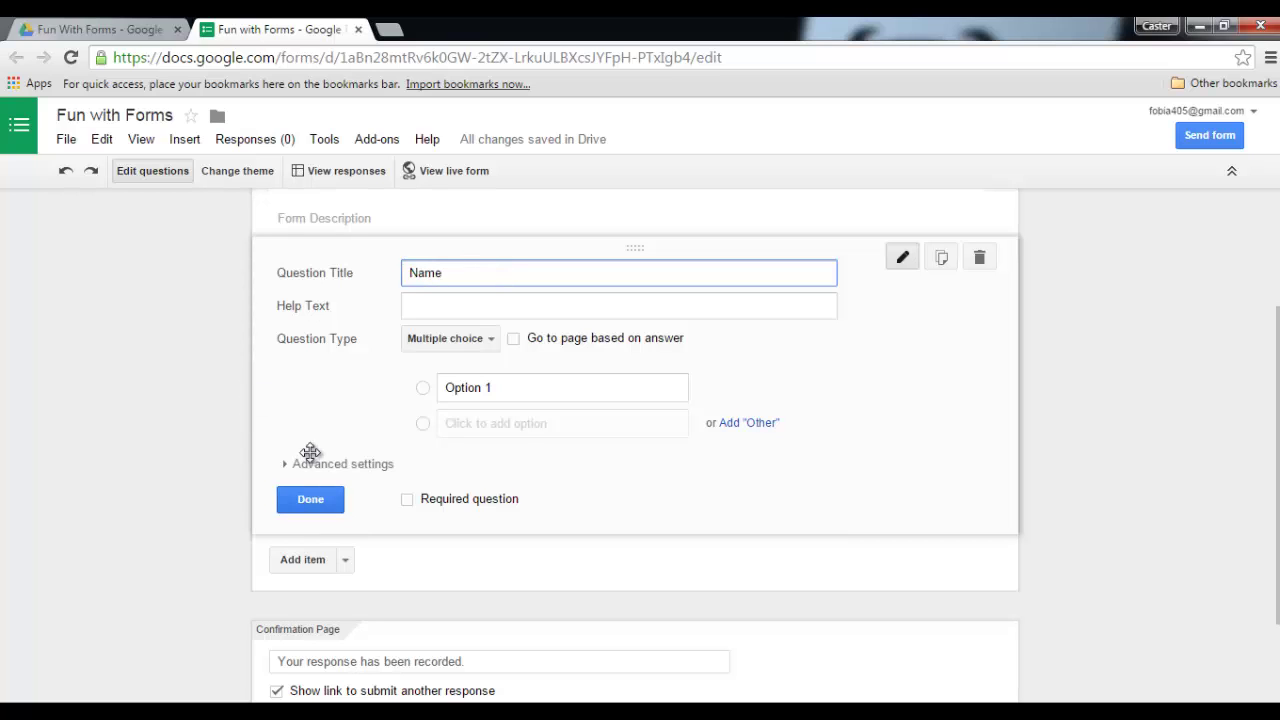
pyautogui.click(465, 340)
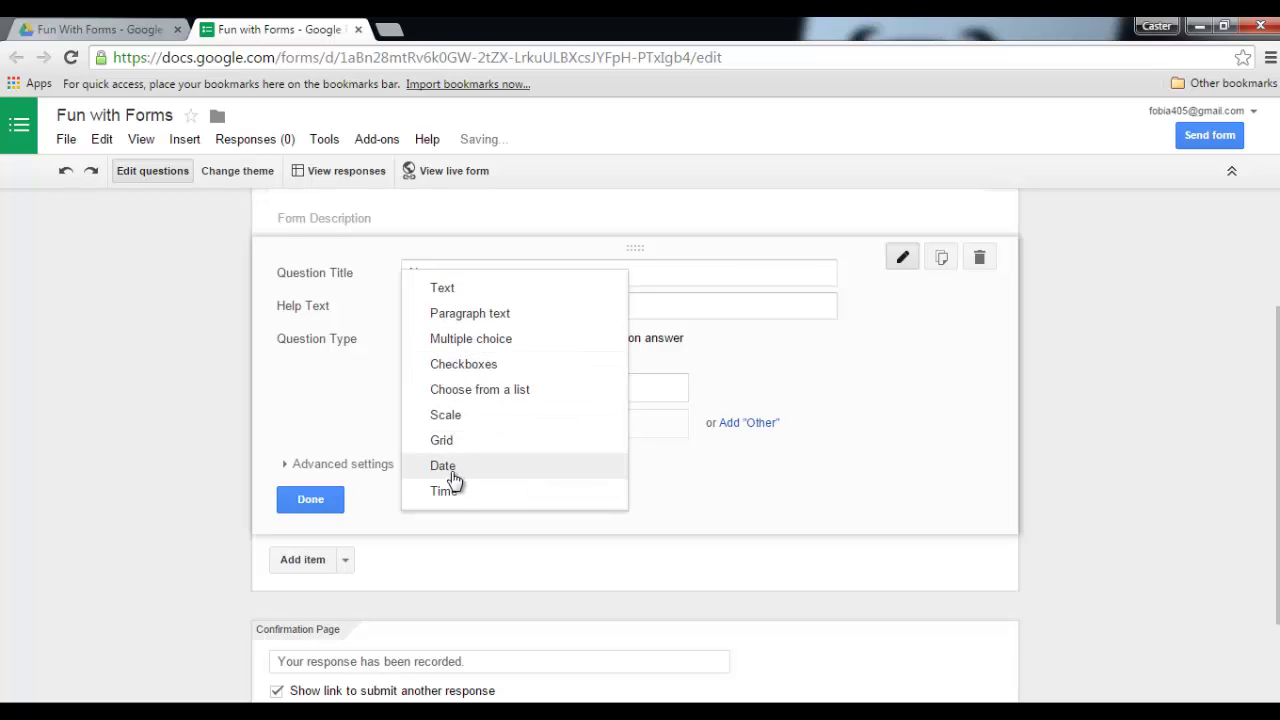
pyautogui.click(472, 287)
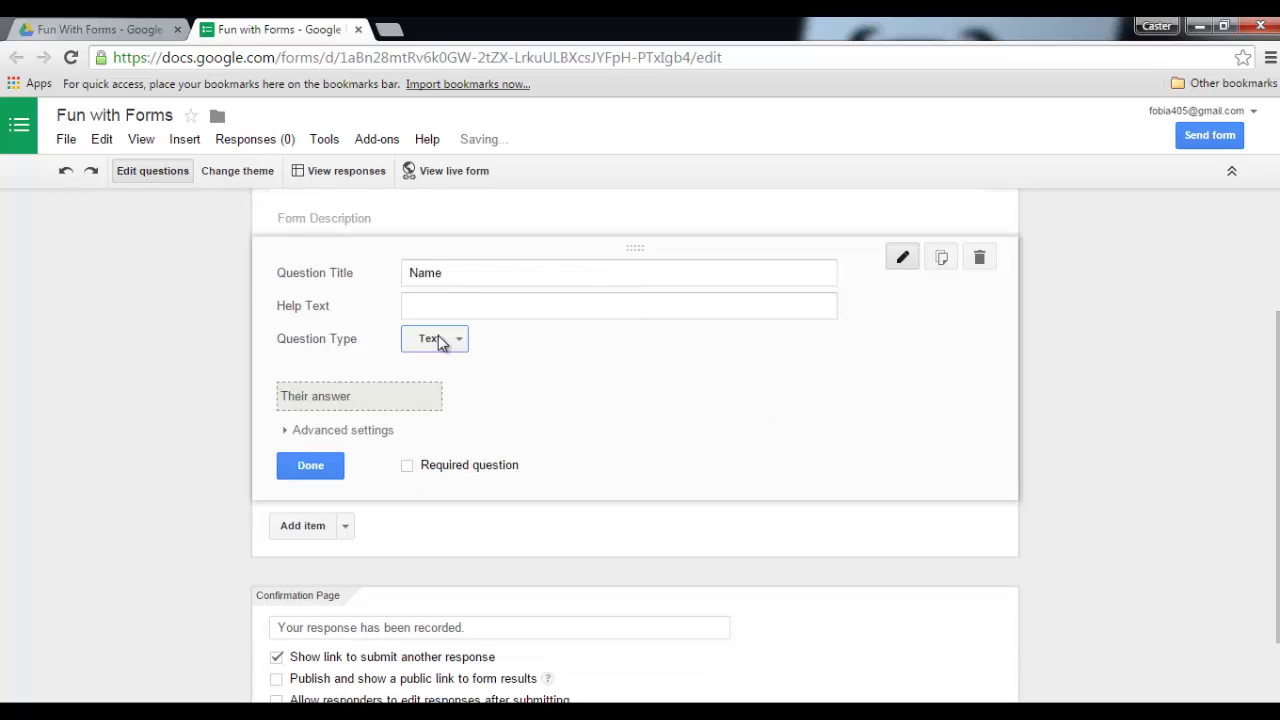
pyautogui.click(409, 466)
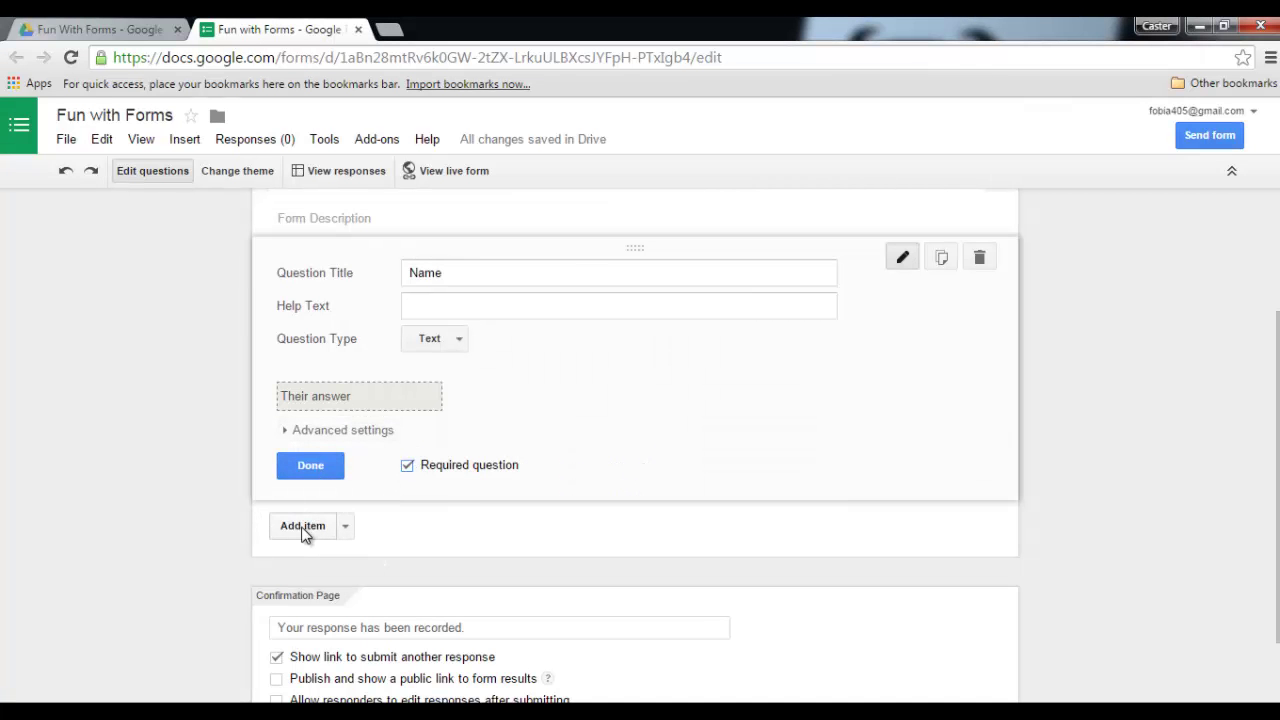
# - Add a second required question titled 'E-Mail address'
pyautogui.click(303, 528)
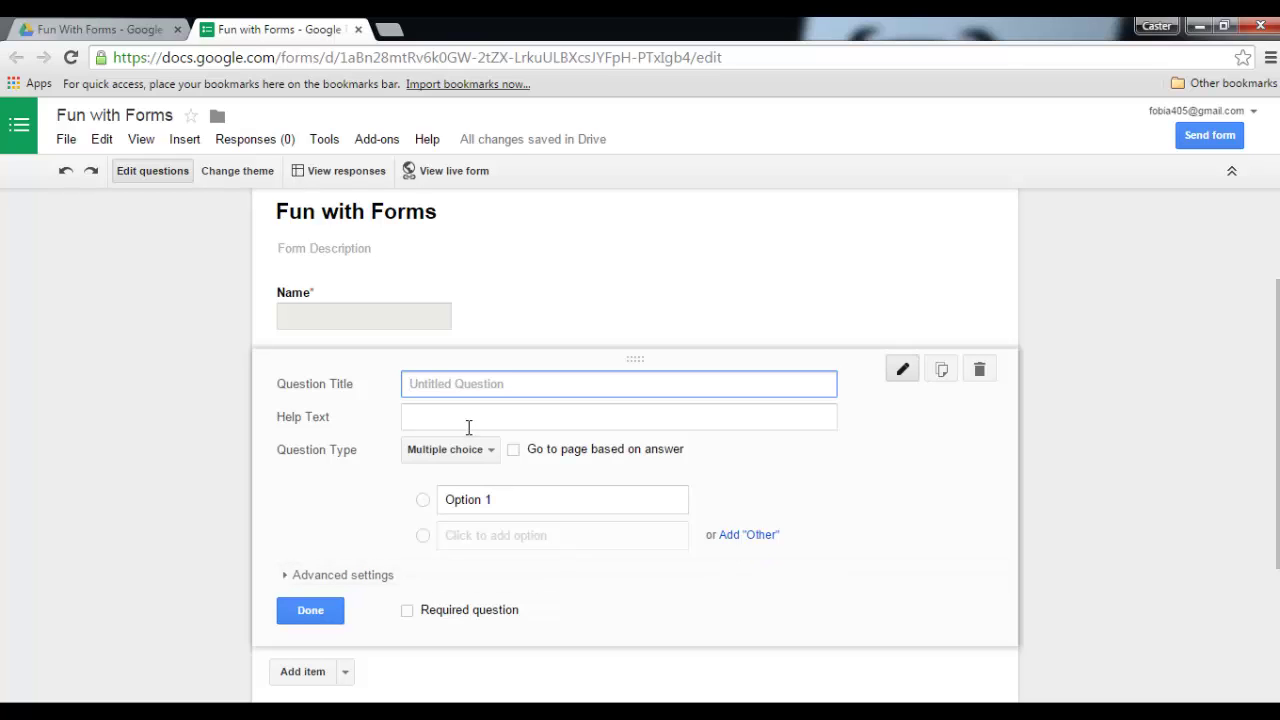
pyautogui.write('E-Mail address')
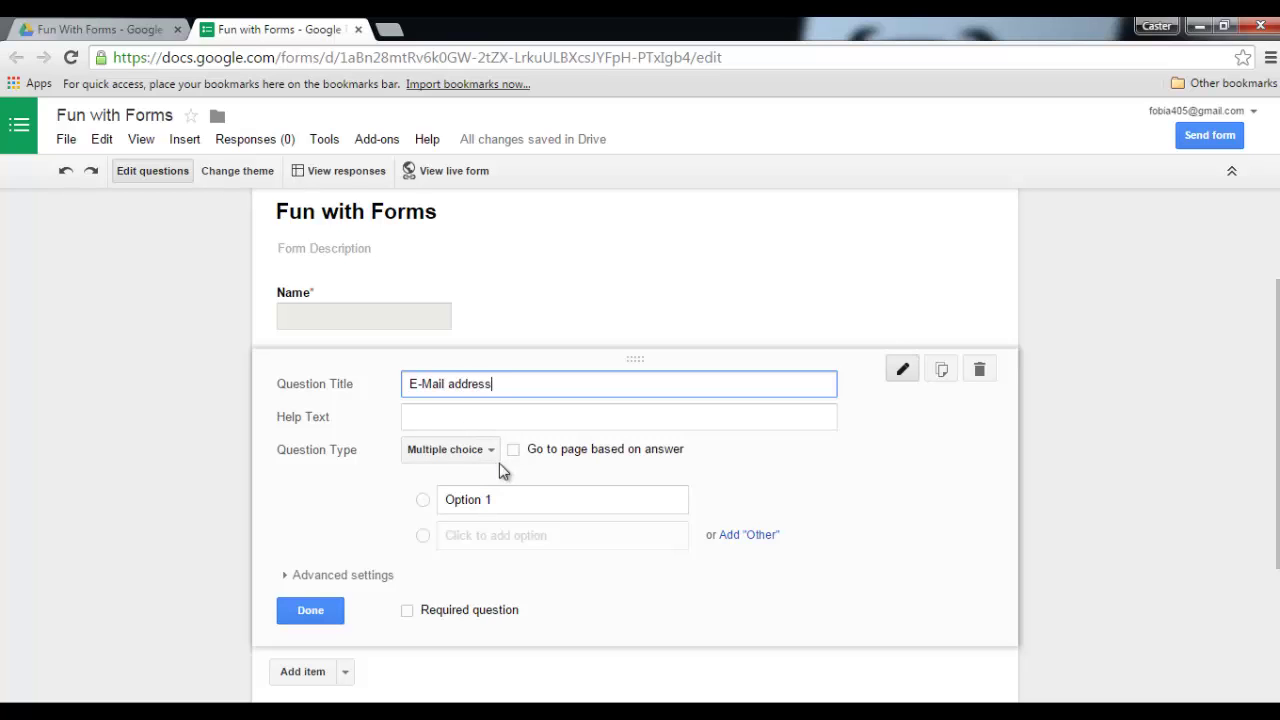
pyautogui.click(407, 610)
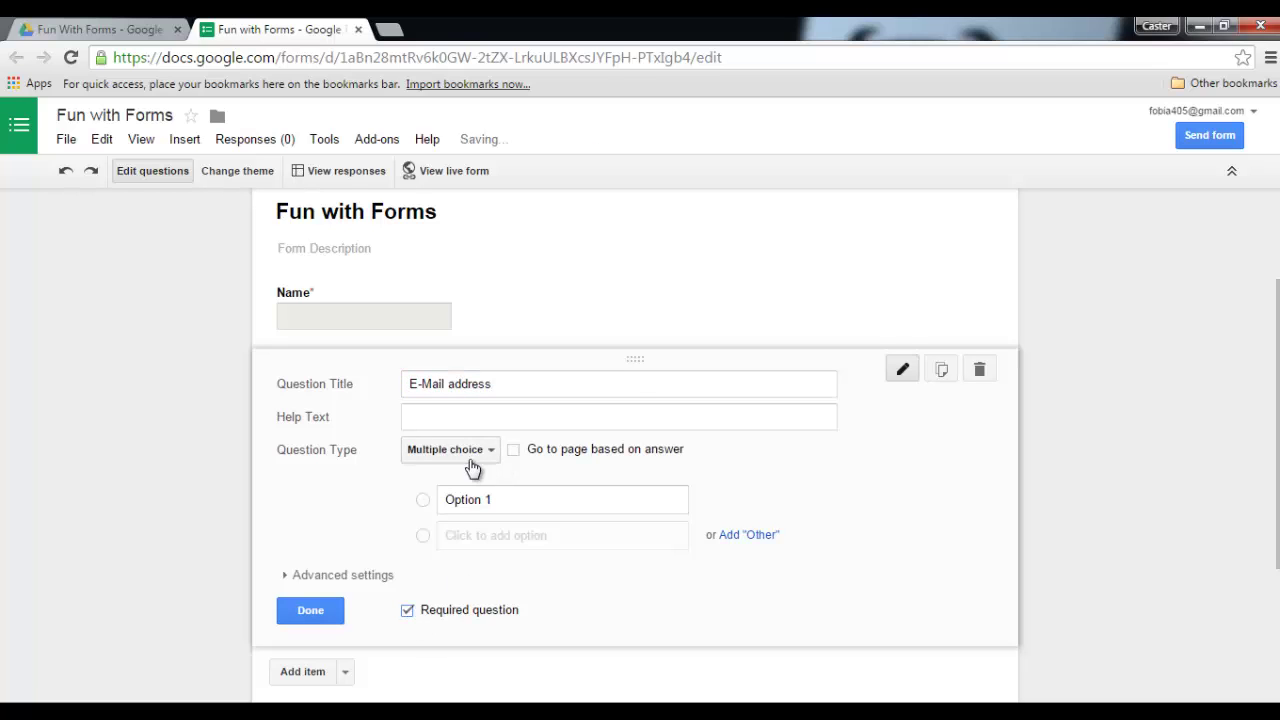
pyautogui.click(450, 450)
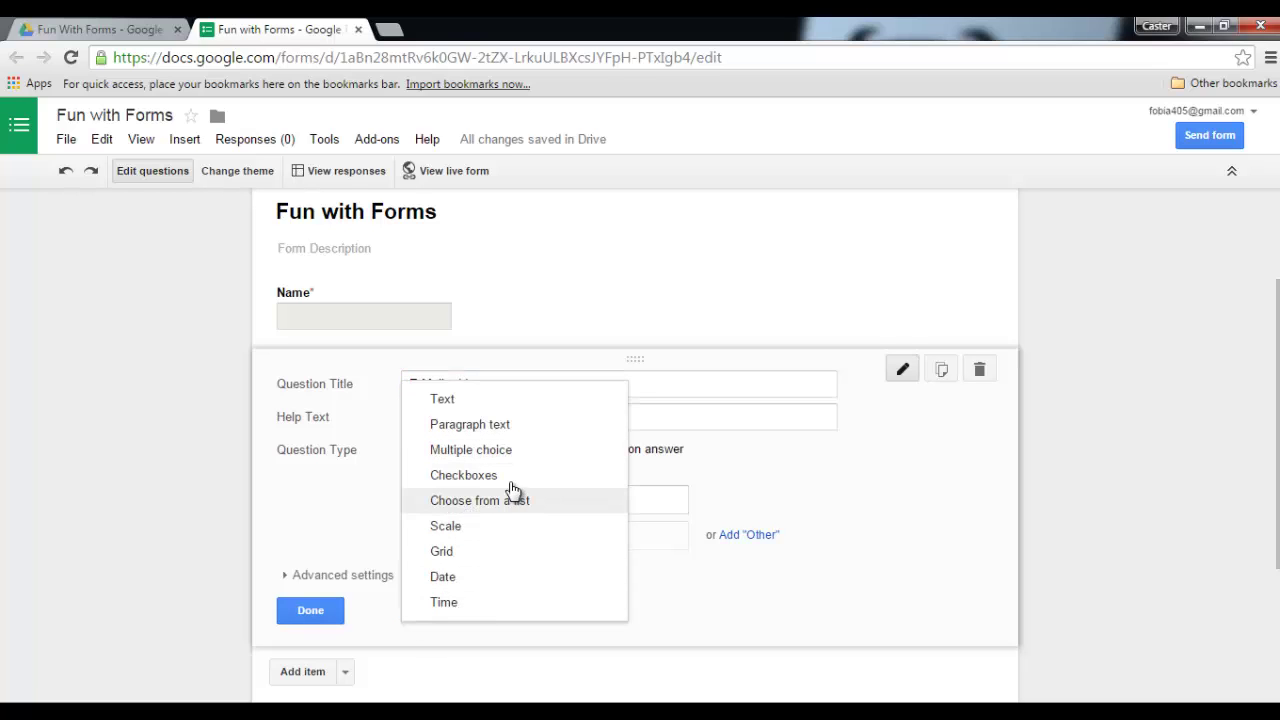
# - Make E-Mail address a short text answer with Text / Email address data validation
pyautogui.click(477, 403)
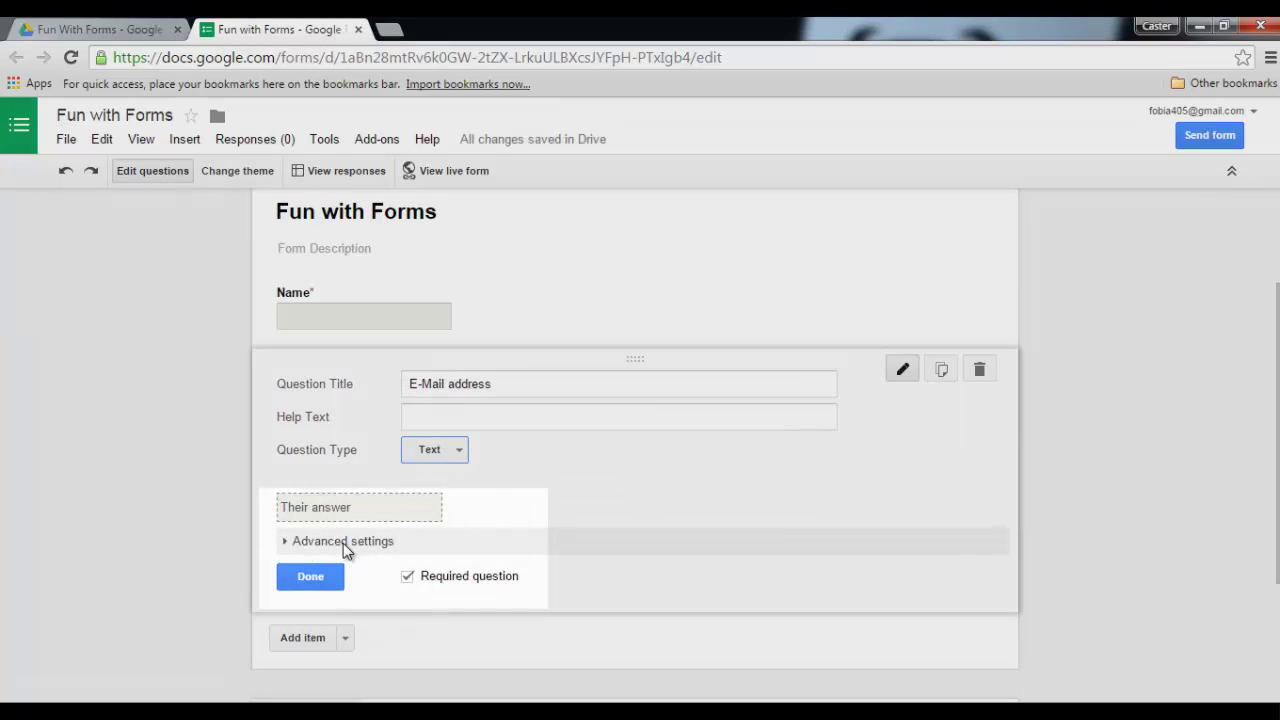
pyautogui.click(350, 543)
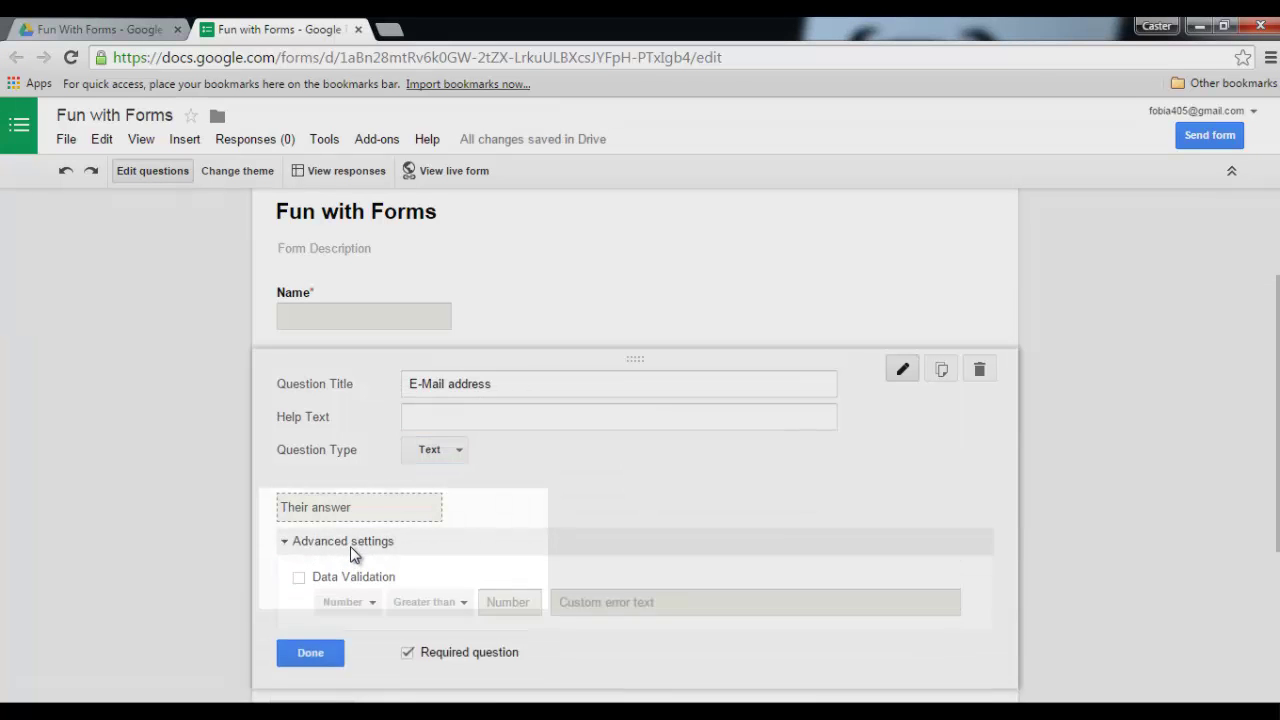
pyautogui.click(298, 577)
pyautogui.scroll(-1, 299, 579)
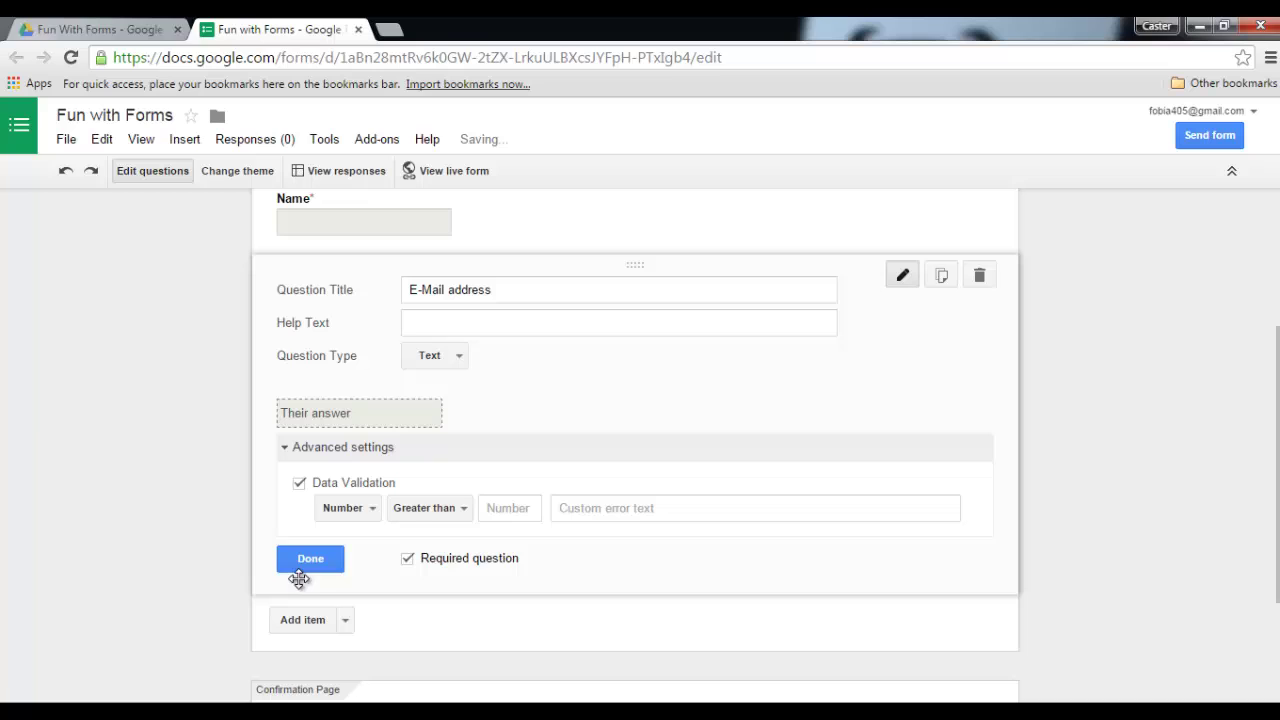
pyautogui.click(365, 510)
pyautogui.click(377, 538)
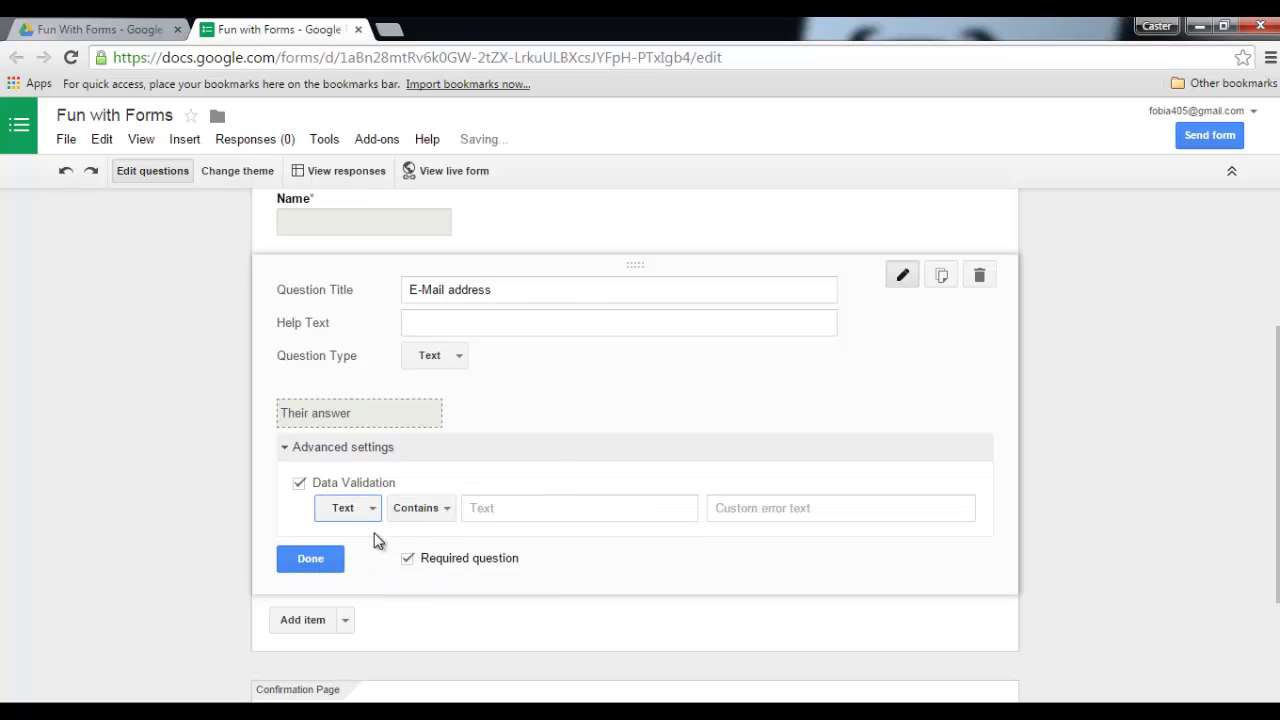
pyautogui.click(440, 510)
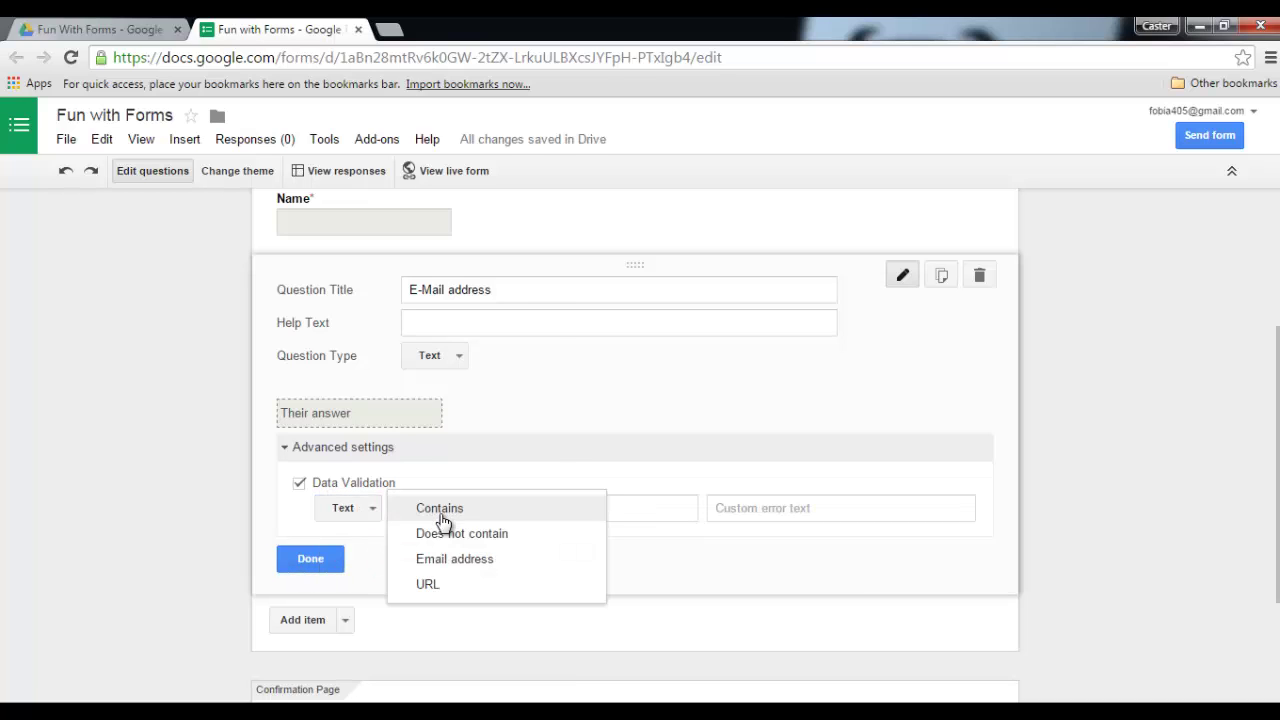
pyautogui.click(478, 560)
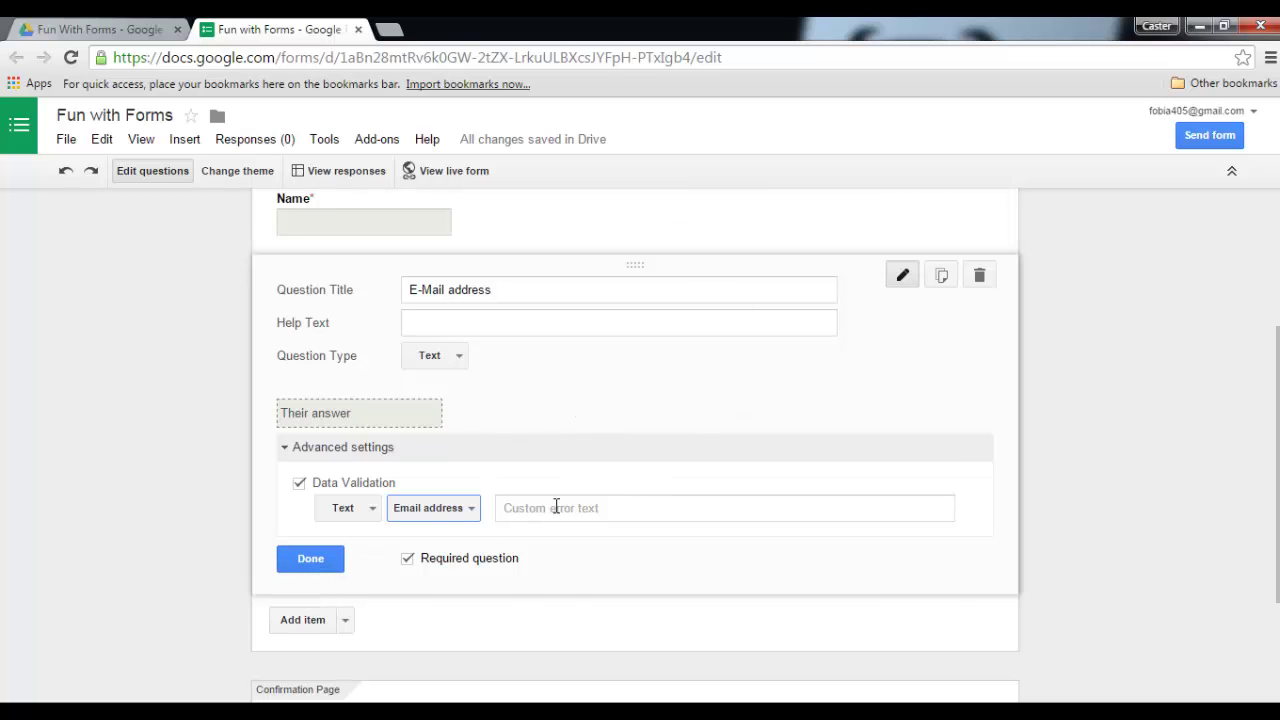
pyautogui.scroll(1, 498, 316)
pyautogui.scroll(-1, 456, 386)
pyautogui.scroll(-2, 567, 367)
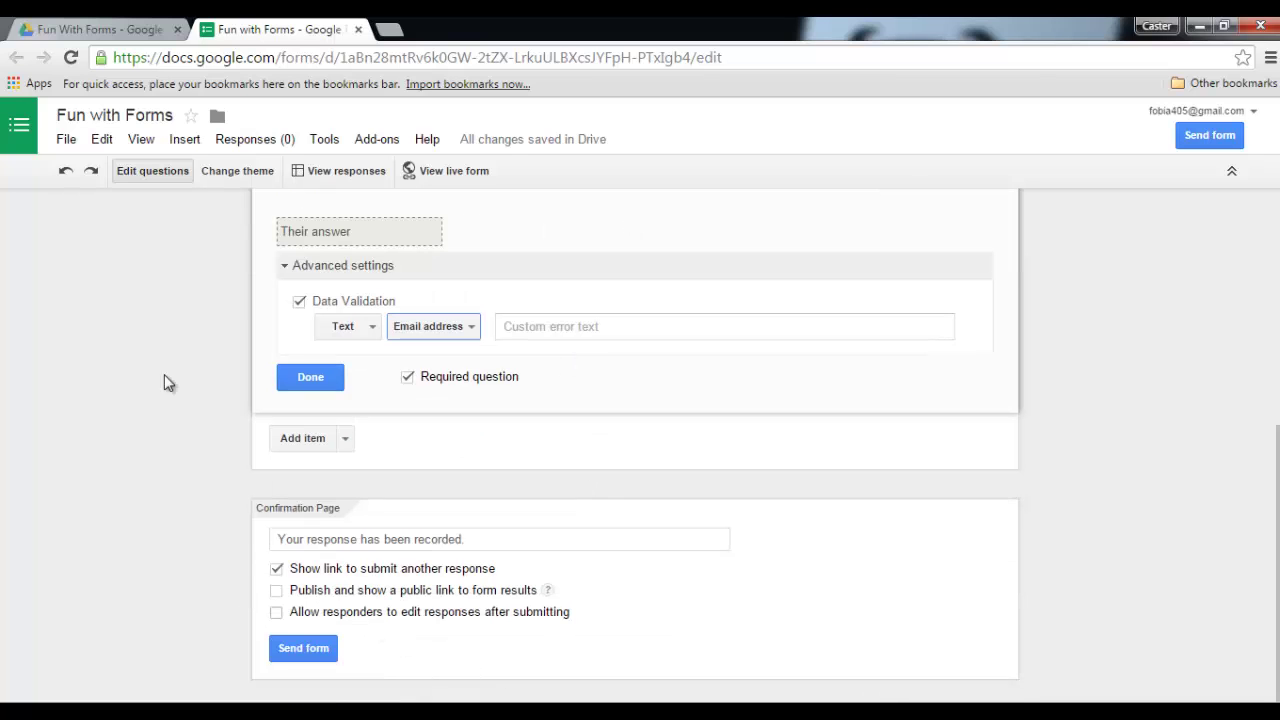
# - Apply the Beach Evening theme to the Fun with Forms form
pyautogui.click(310, 378)
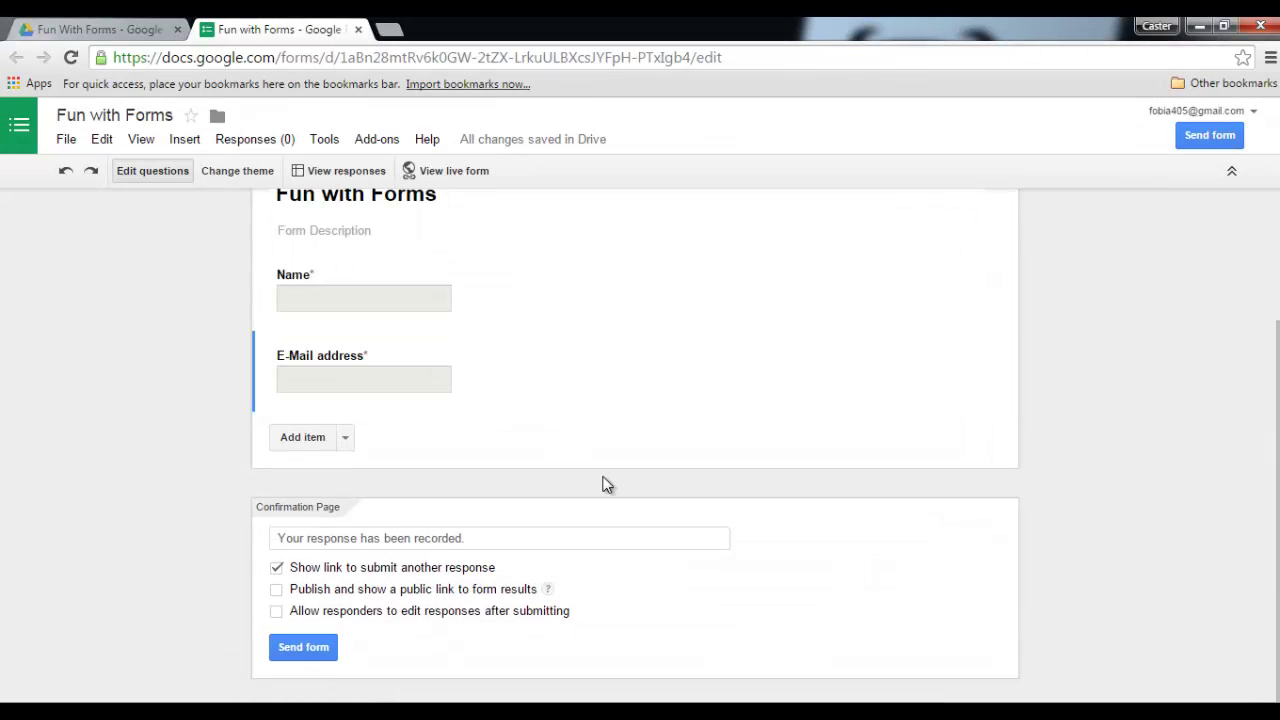
pyautogui.scroll(1, 601, 473)
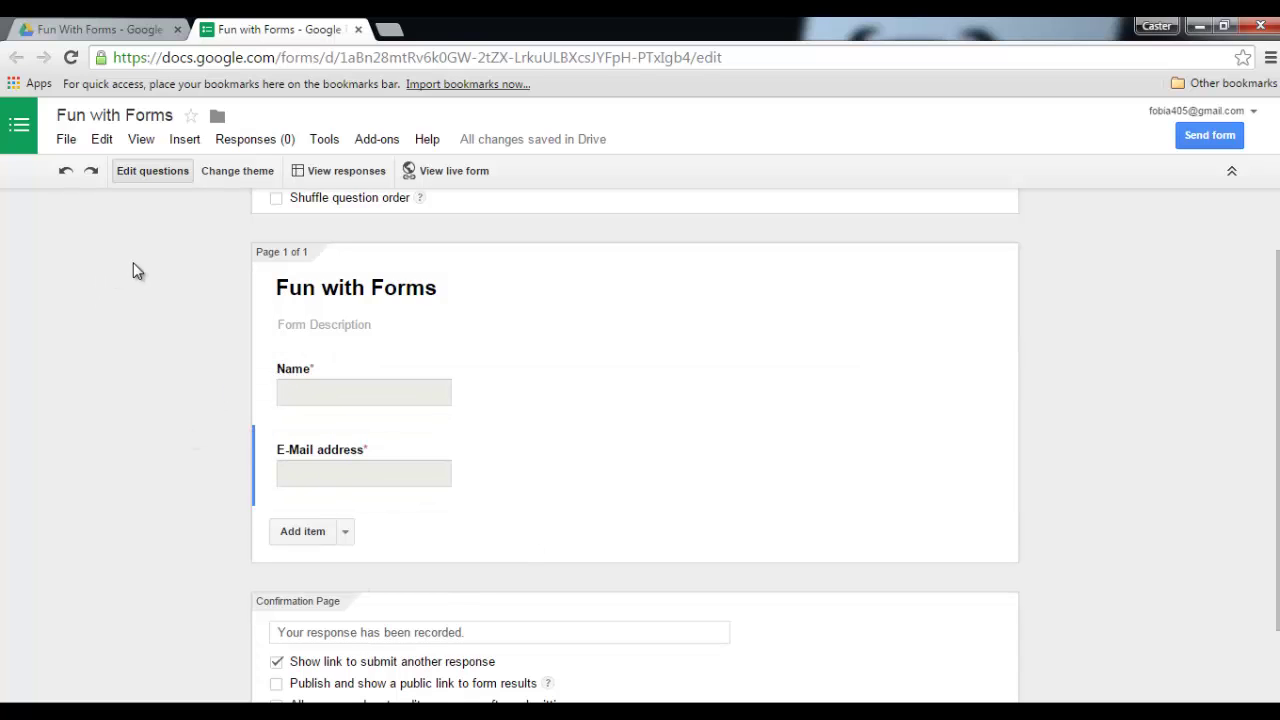
pyautogui.click(232, 171)
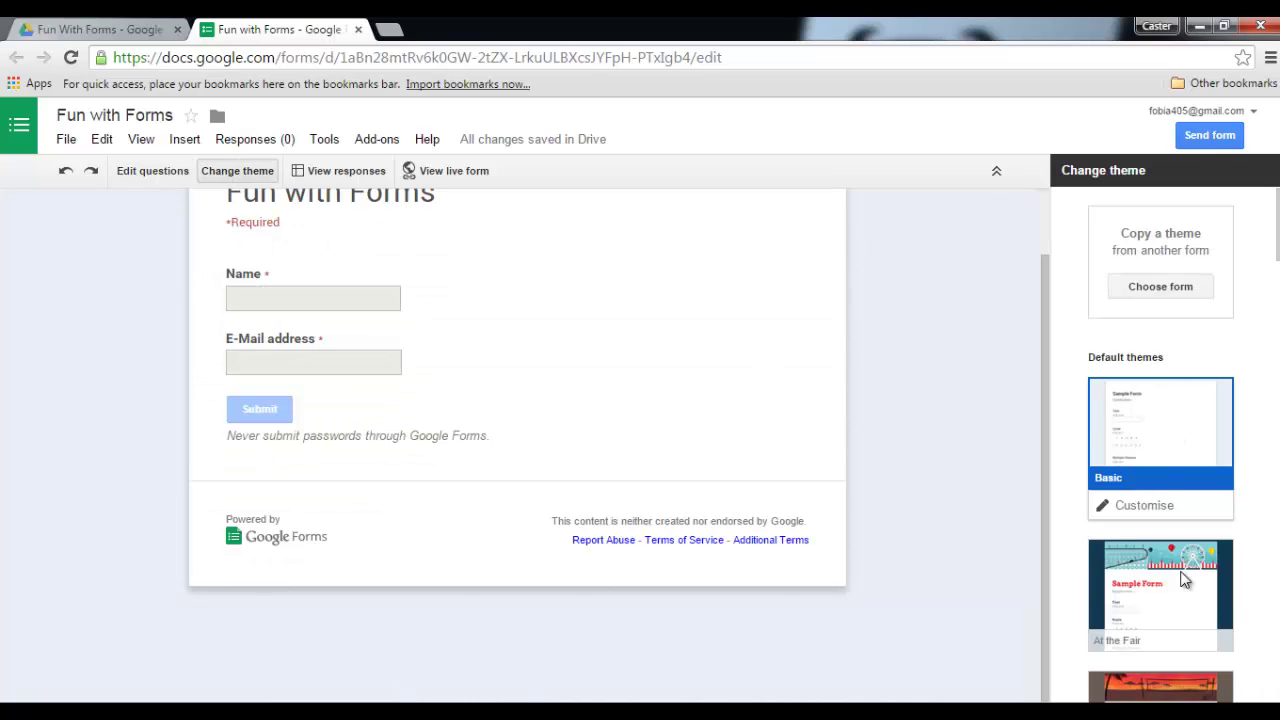
pyautogui.click(1160, 535)
pyautogui.scroll(1, 940, 470)
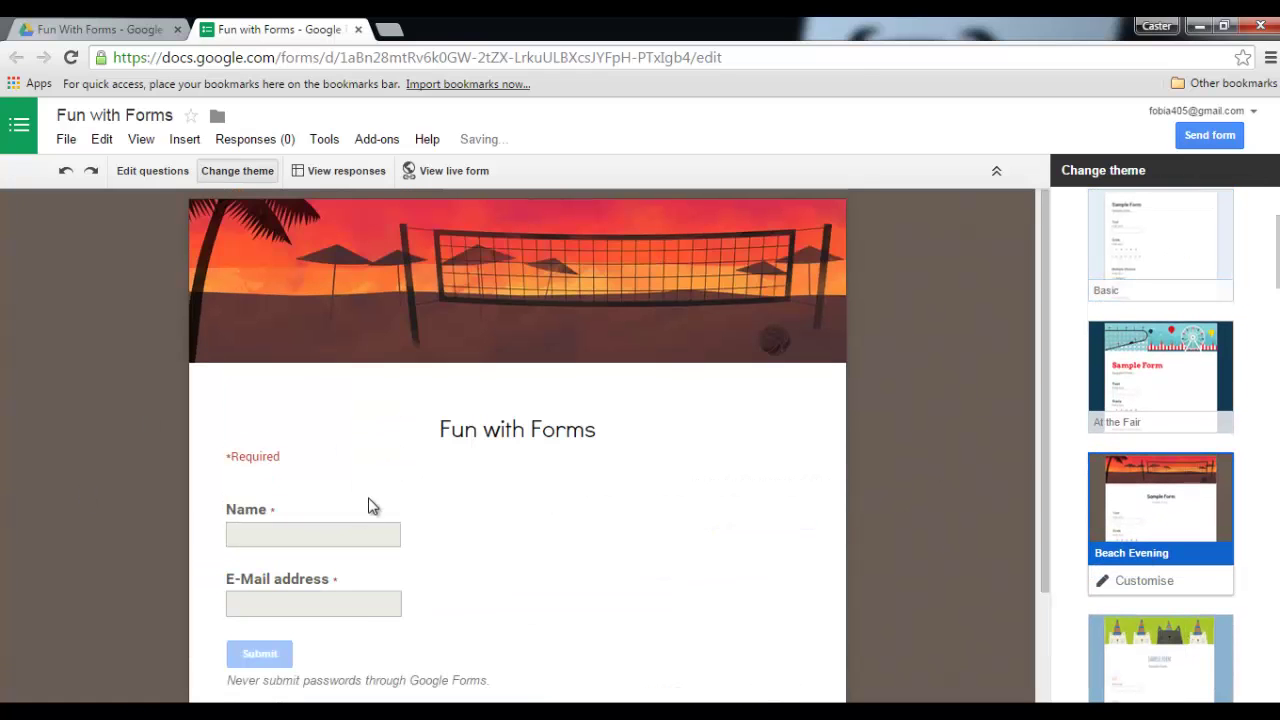
pyautogui.scroll(-1, 247, 394)
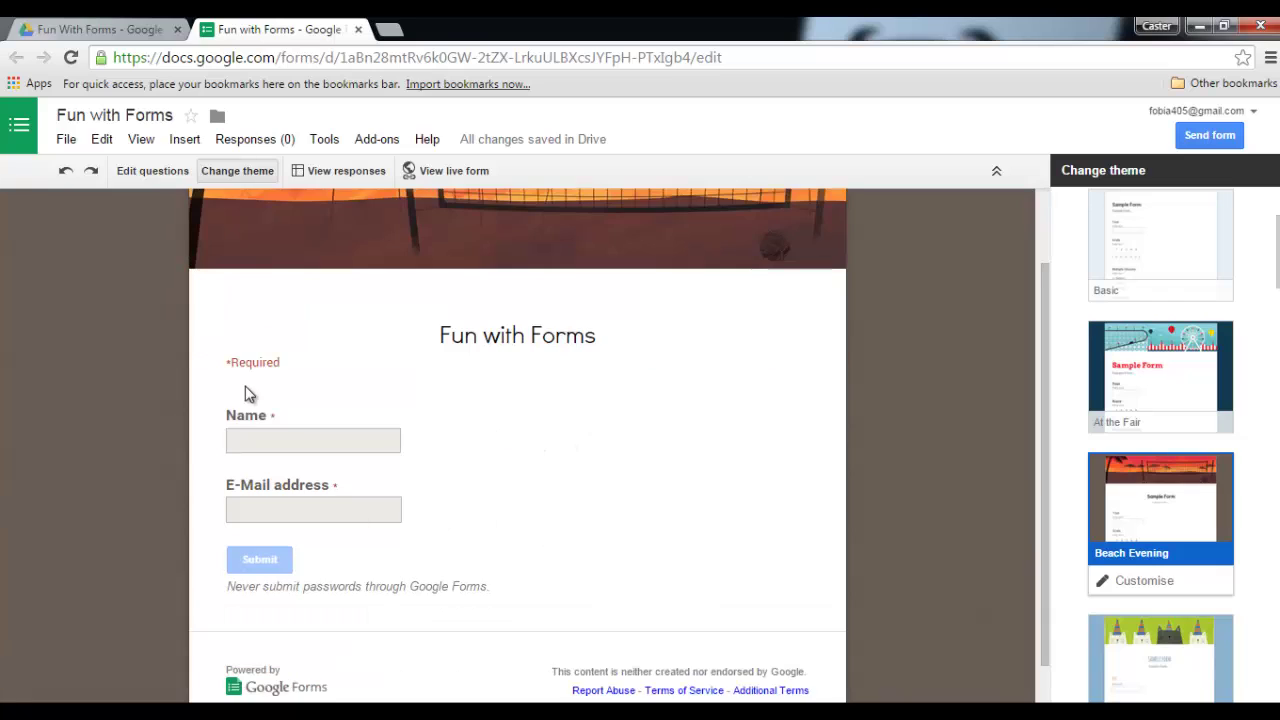
pyautogui.scroll(1, 1035, 249)
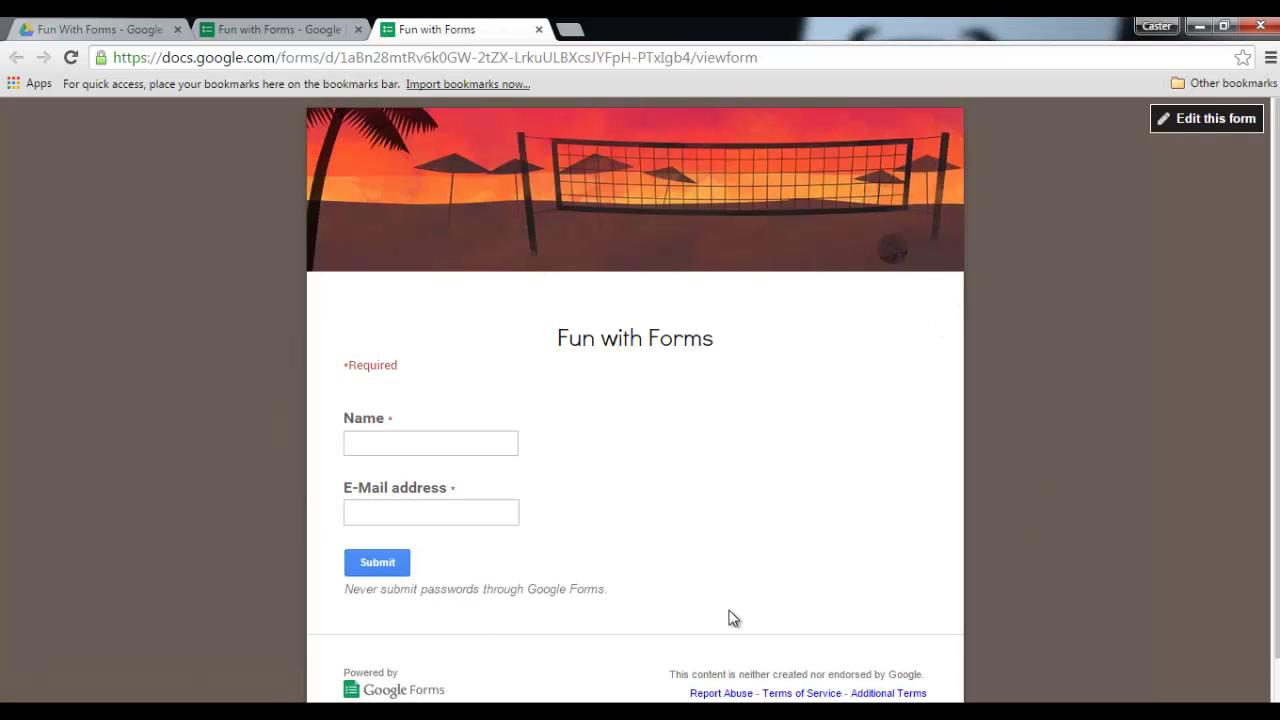
# - Close the live form and editor tabs, then select the Fun with Forms (Responses) sheet in Drive
pyautogui.click(539, 29)
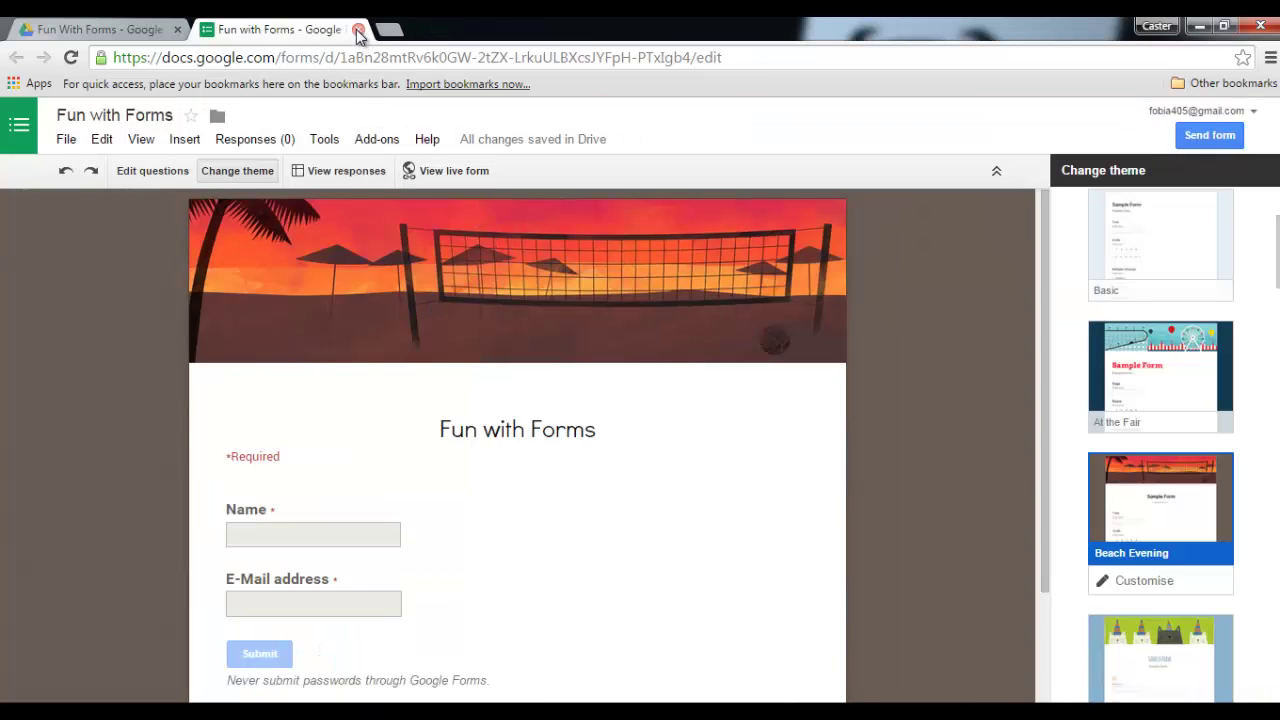
pyautogui.click(358, 31)
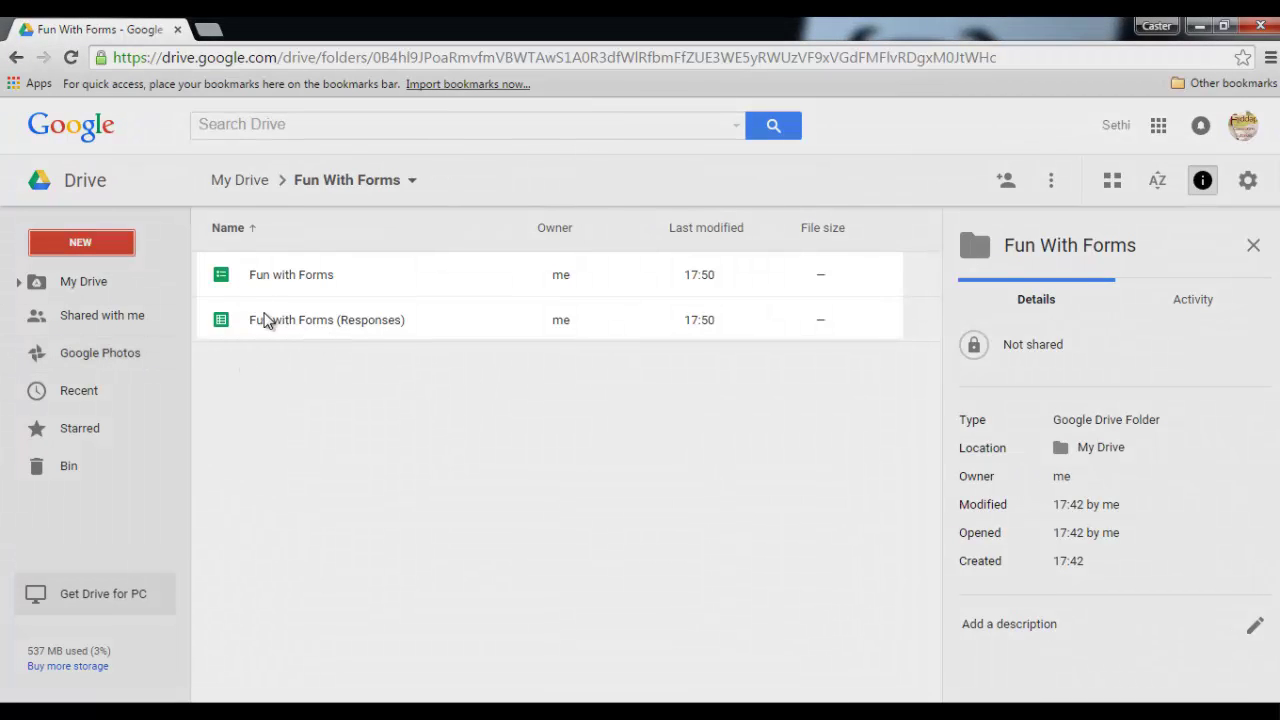
pyautogui.click(232, 290)
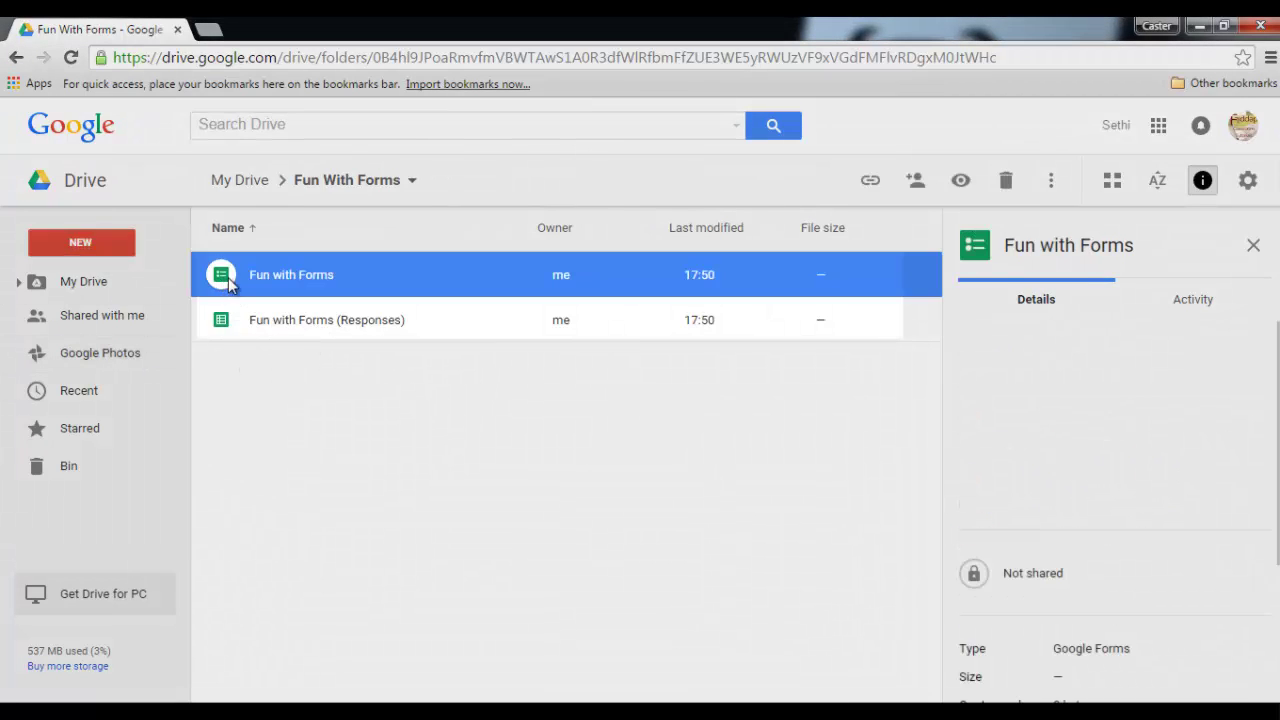
pyautogui.click(222, 333)
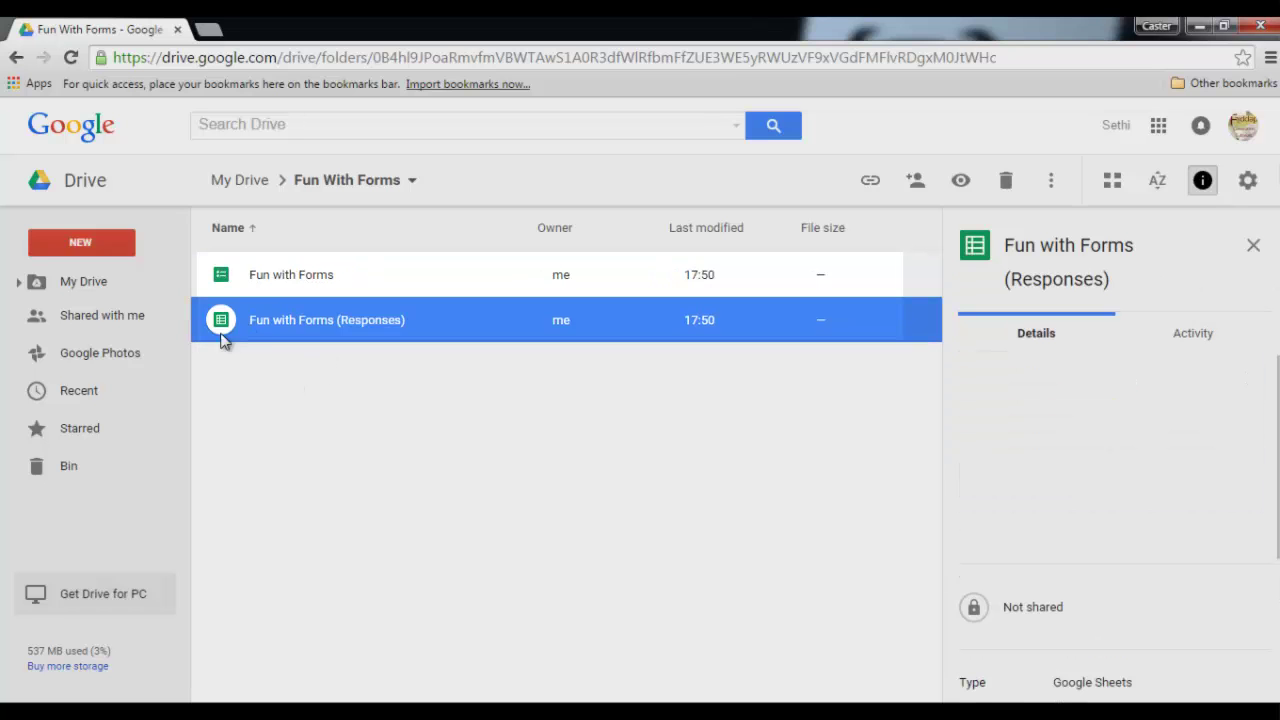
# - Open the Fun with Forms (Responses) spreadsheet and check the autoCrat add-on menu
pyautogui.doubleClick(300, 320)
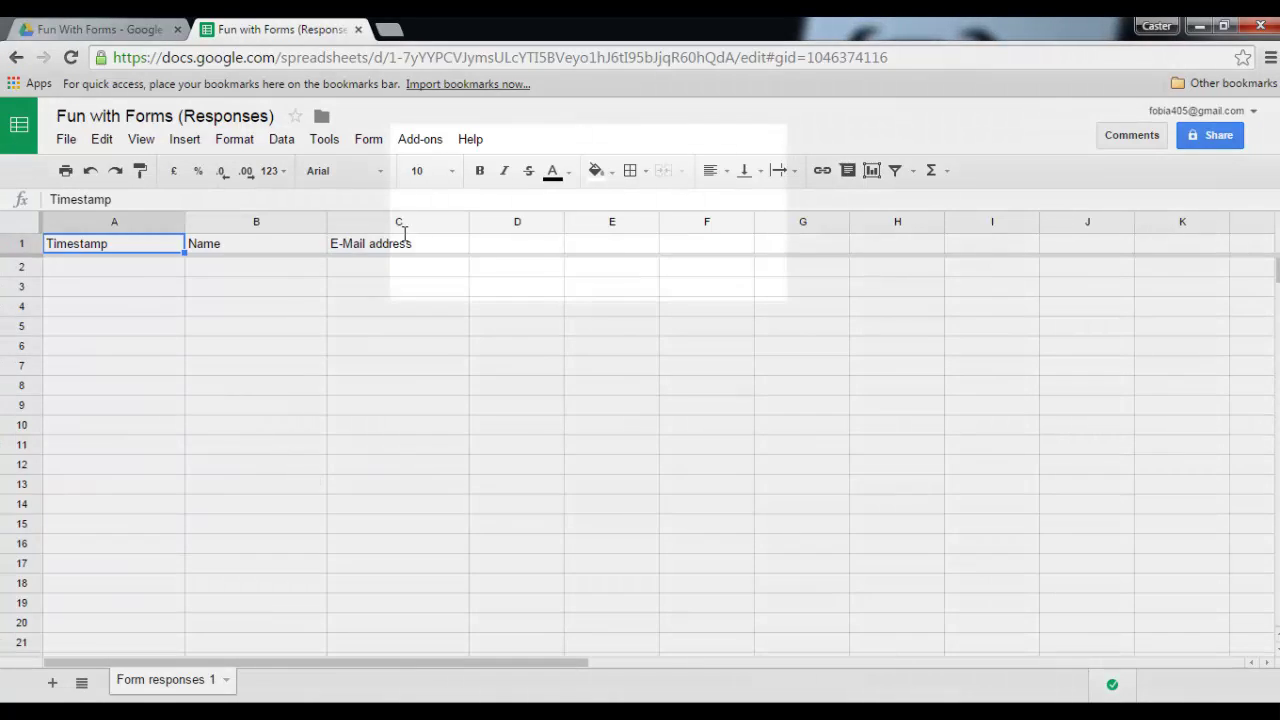
pyautogui.click(419, 143)
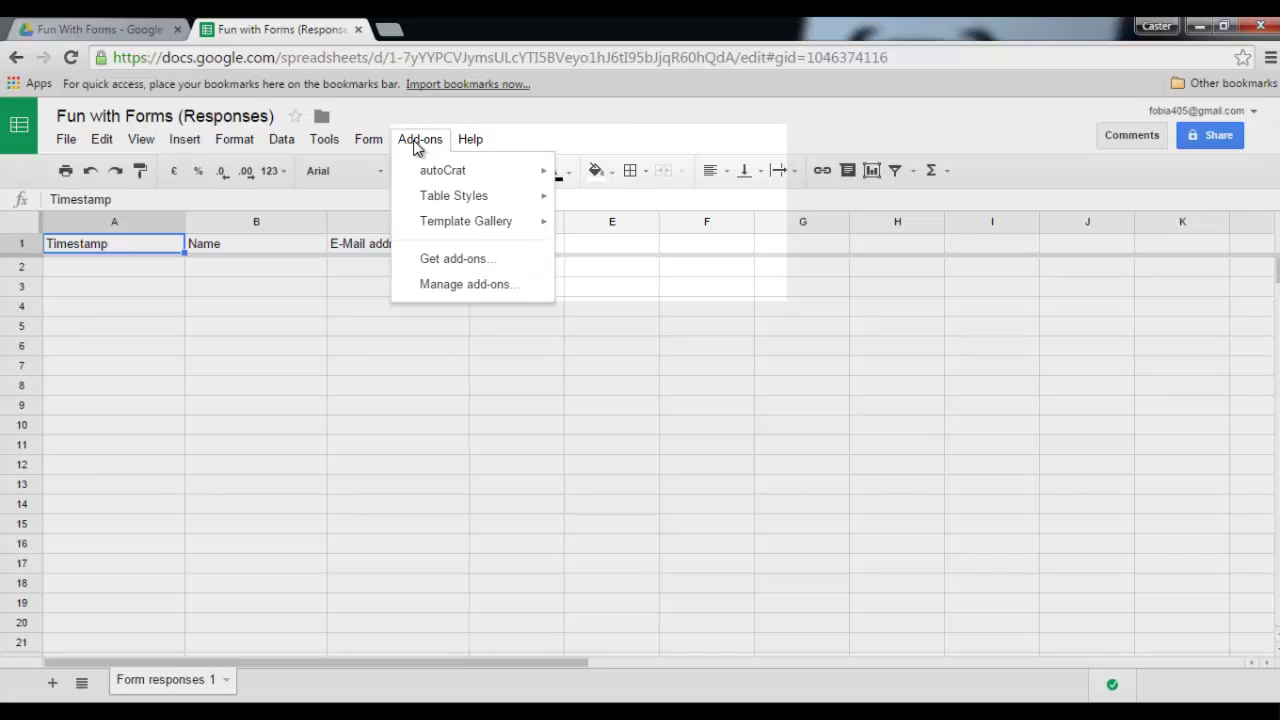
pyautogui.moveTo(430, 180)
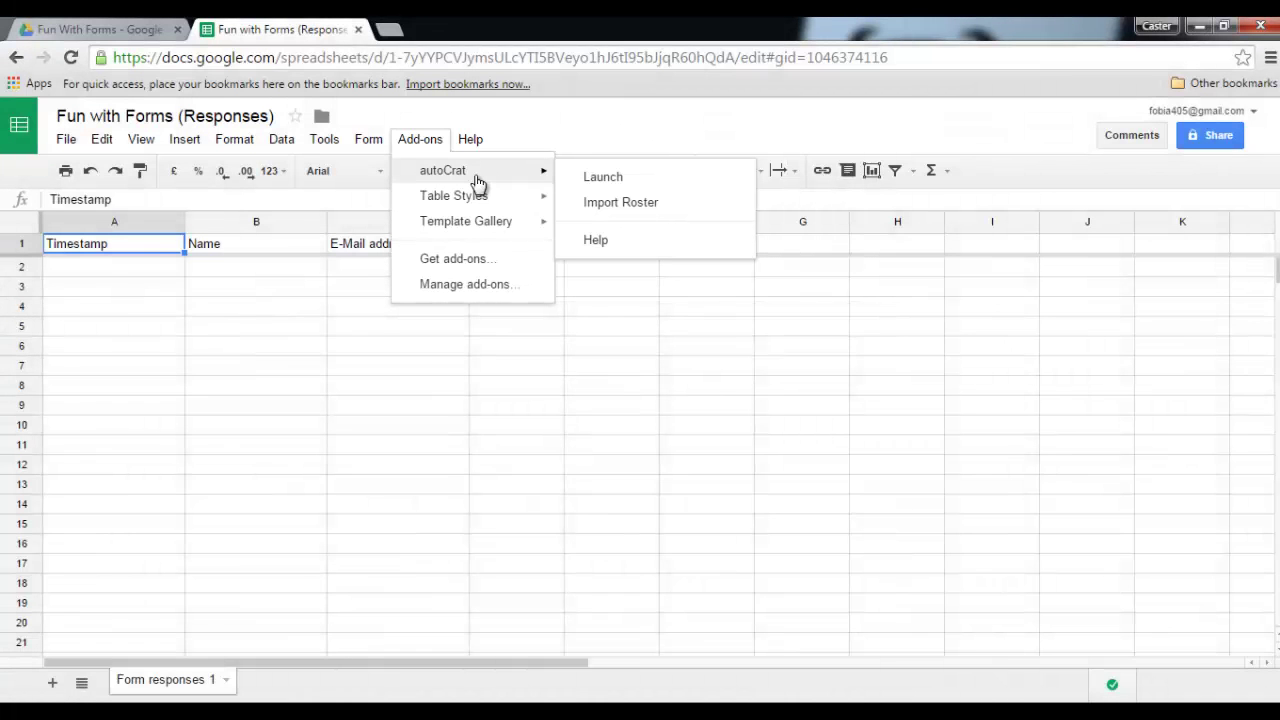
# - Return to the Fun With Forms Drive folder and start a new Google Docs document
pyautogui.click(112, 29)
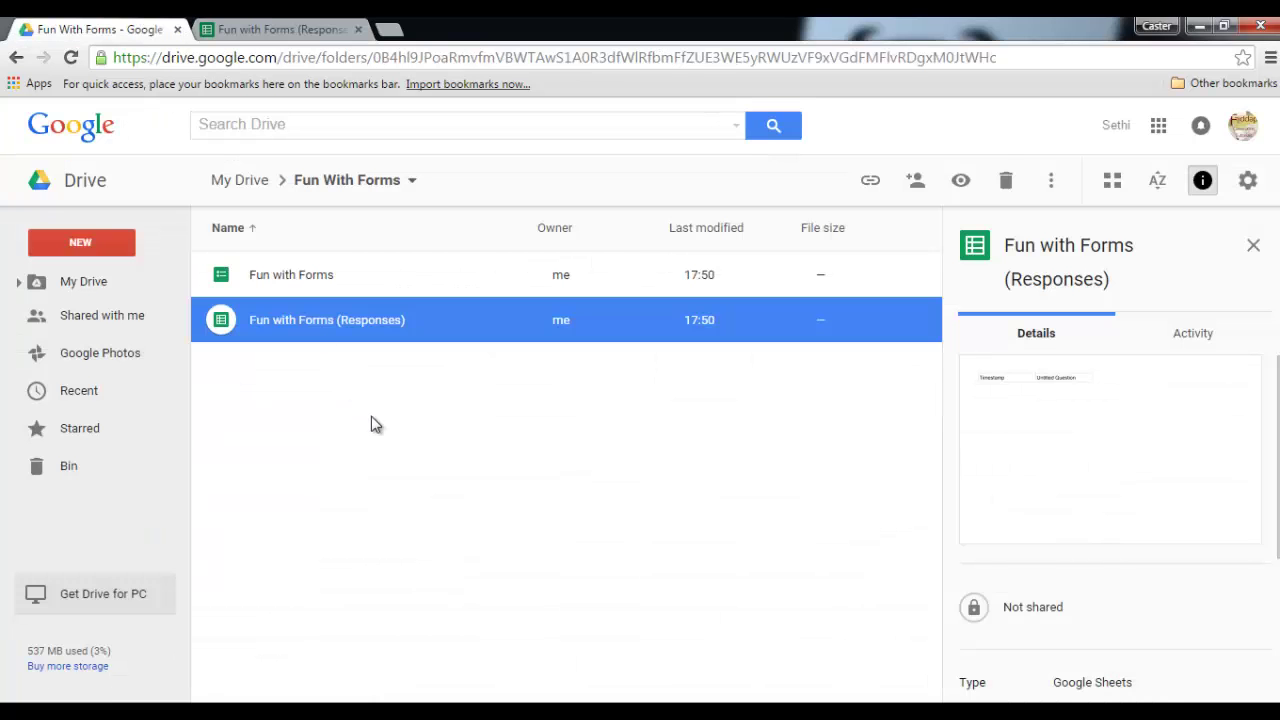
pyautogui.click(372, 422)
pyautogui.click(120, 245)
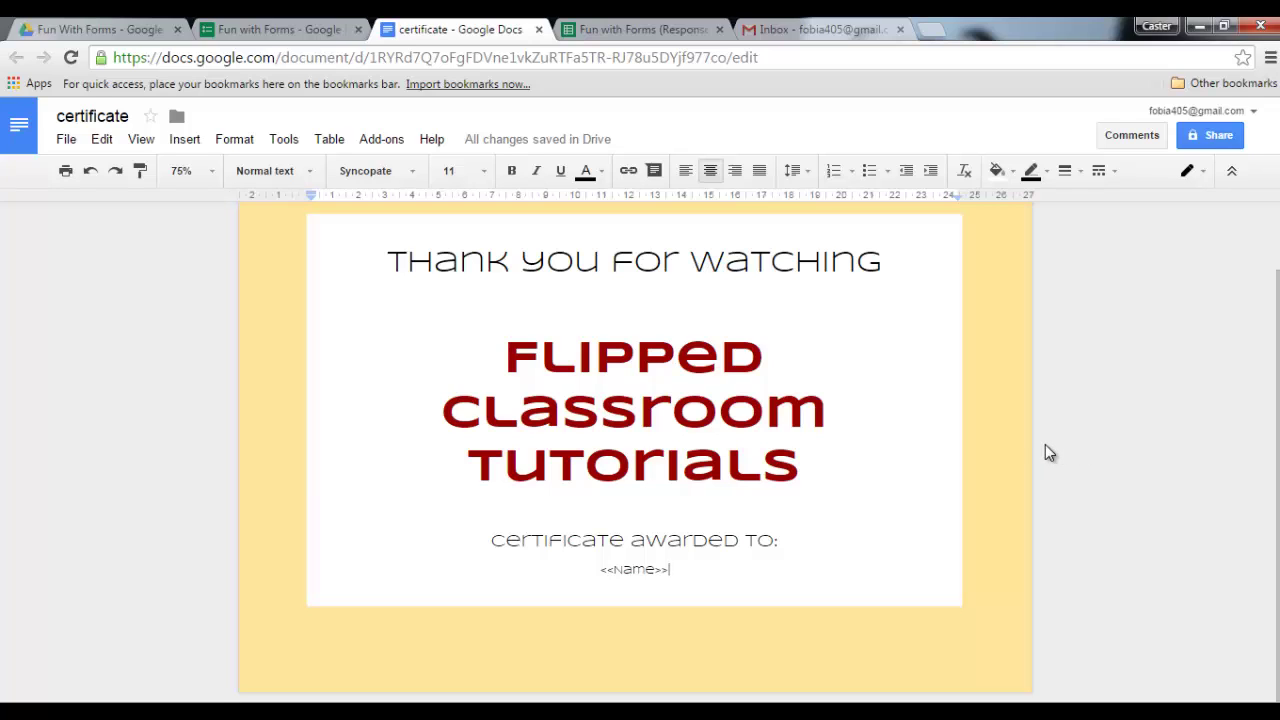
# - Launch autoCrat from Add-ons on the Responses sheet and start a new merge job
pyautogui.click(612, 32)
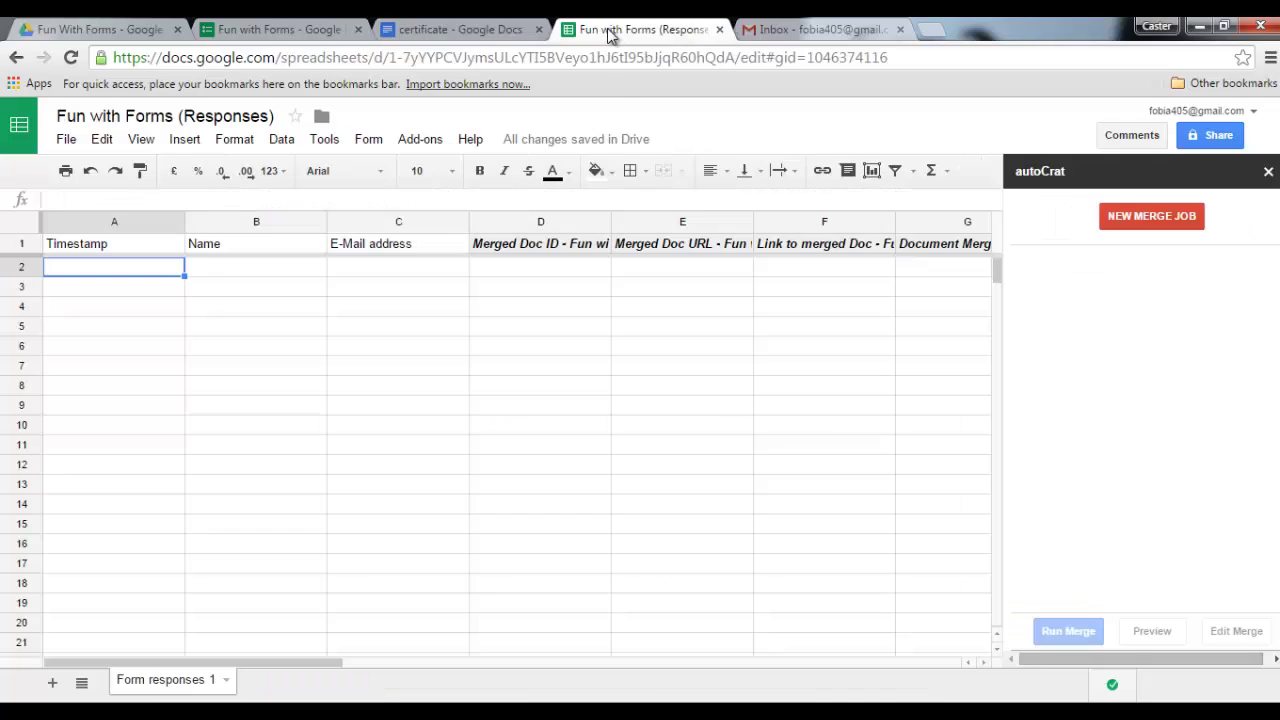
pyautogui.click(420, 143)
pyautogui.moveTo(440, 177)
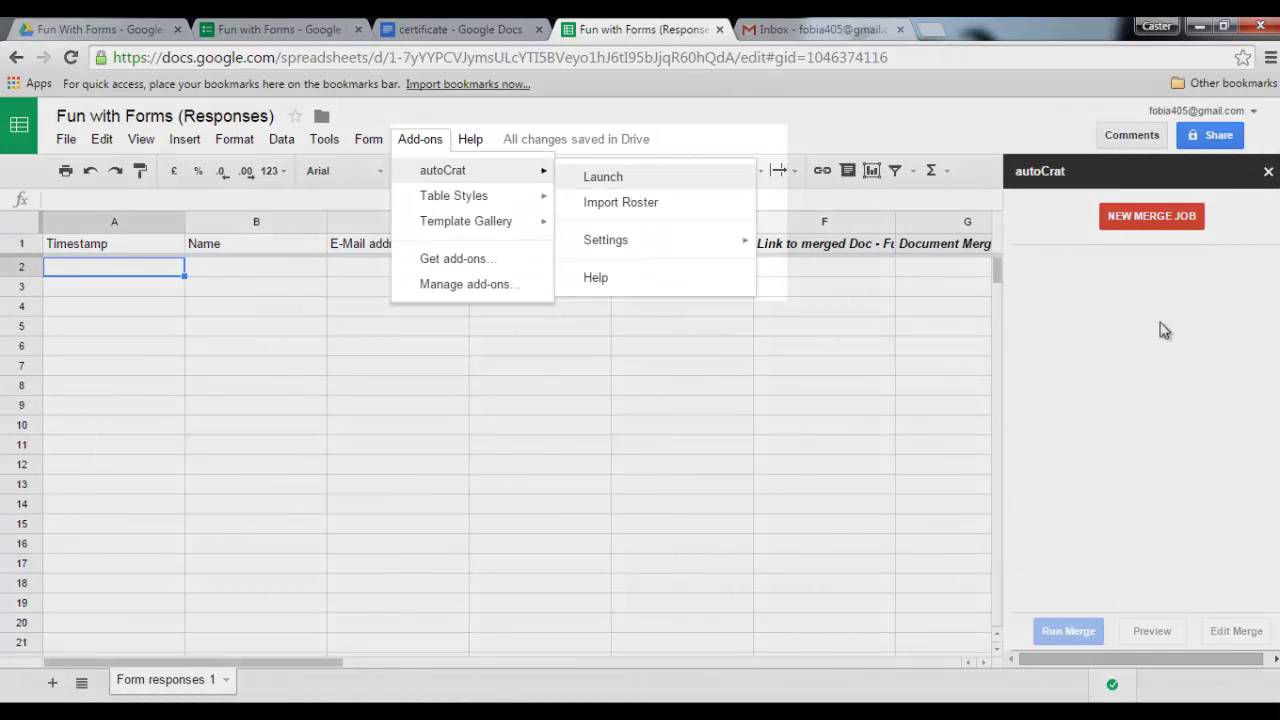
pyautogui.click(1188, 300)
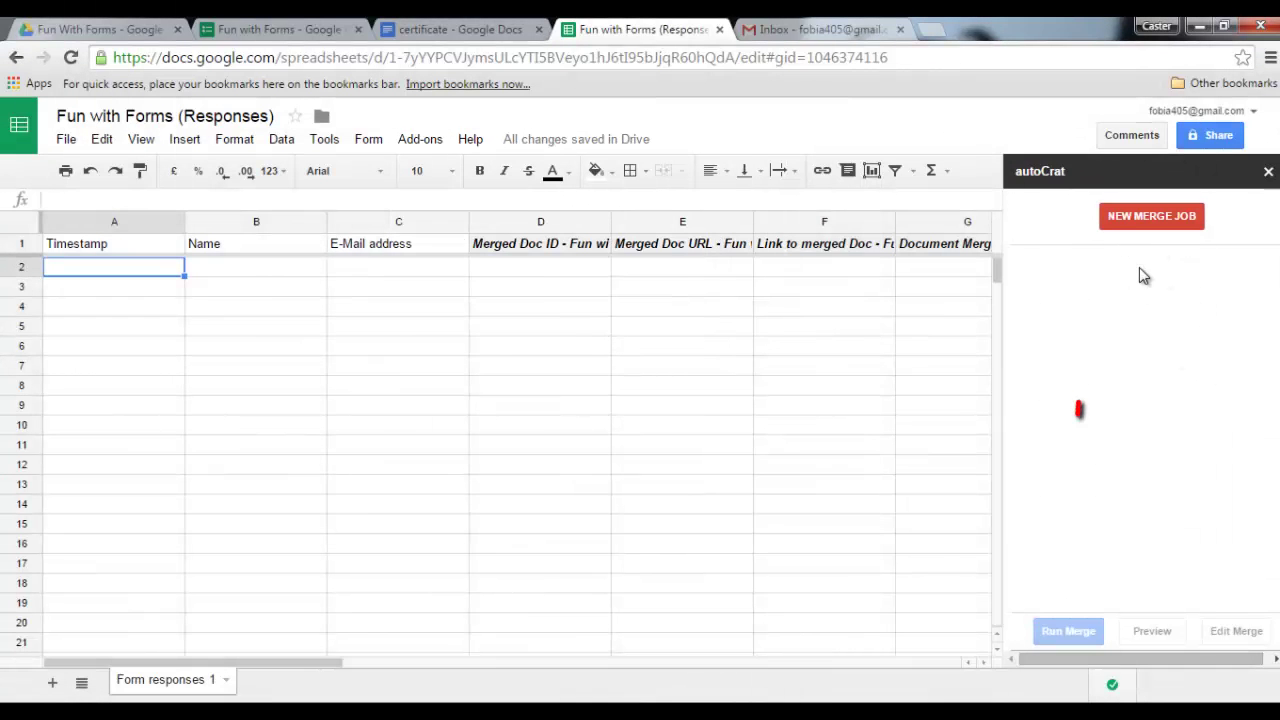
pyautogui.click(1148, 222)
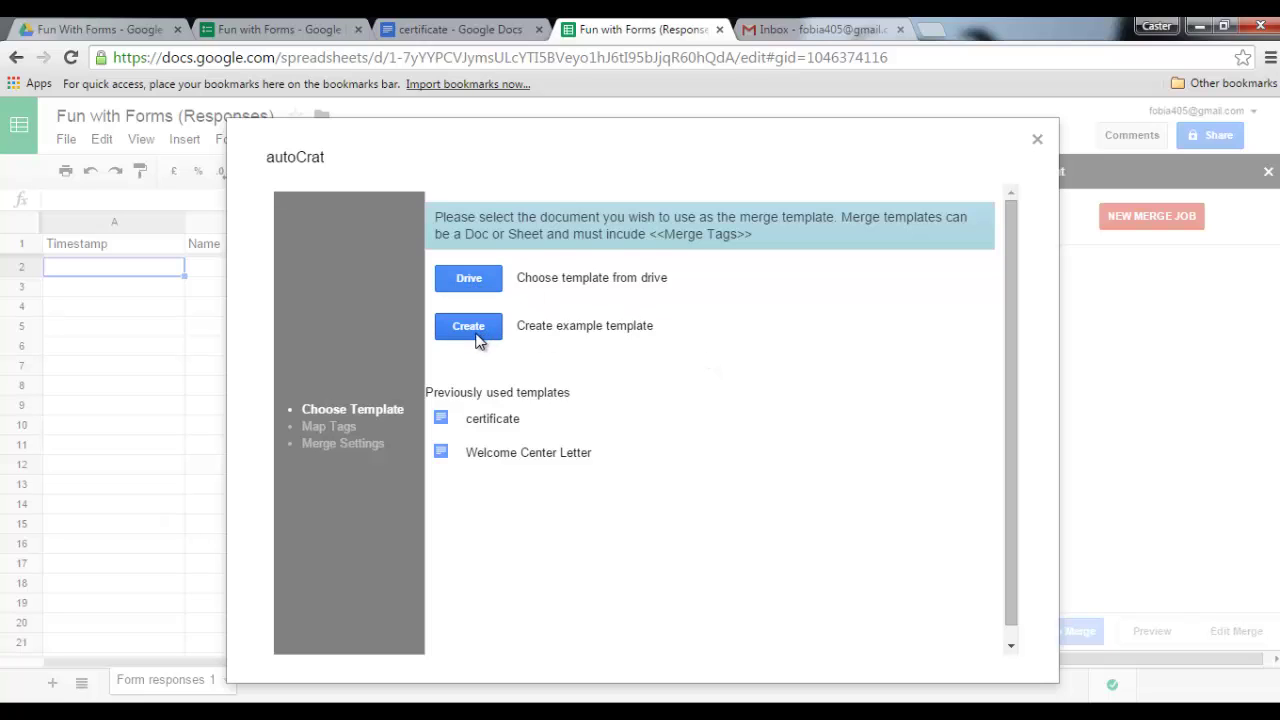
# - Pick the certificate doc from the Fun With Forms Drive folder as the merge template
pyautogui.click(455, 30)
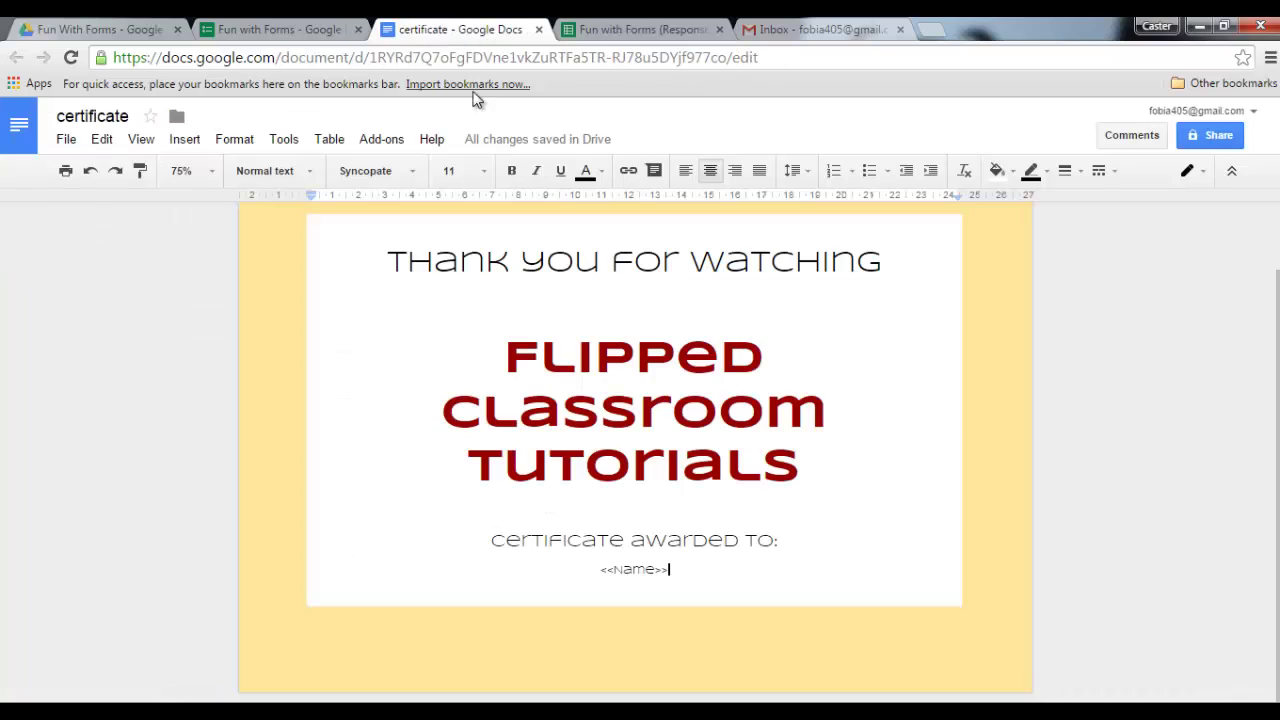
pyautogui.click(632, 30)
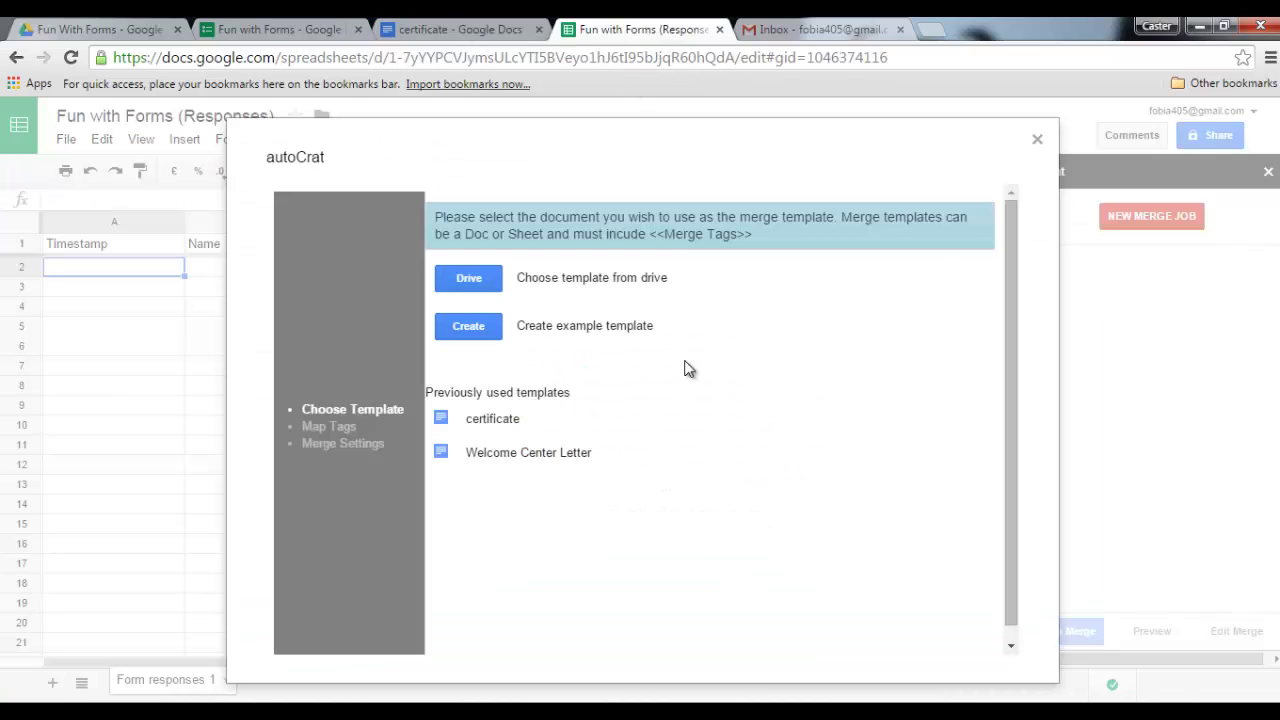
pyautogui.click(468, 278)
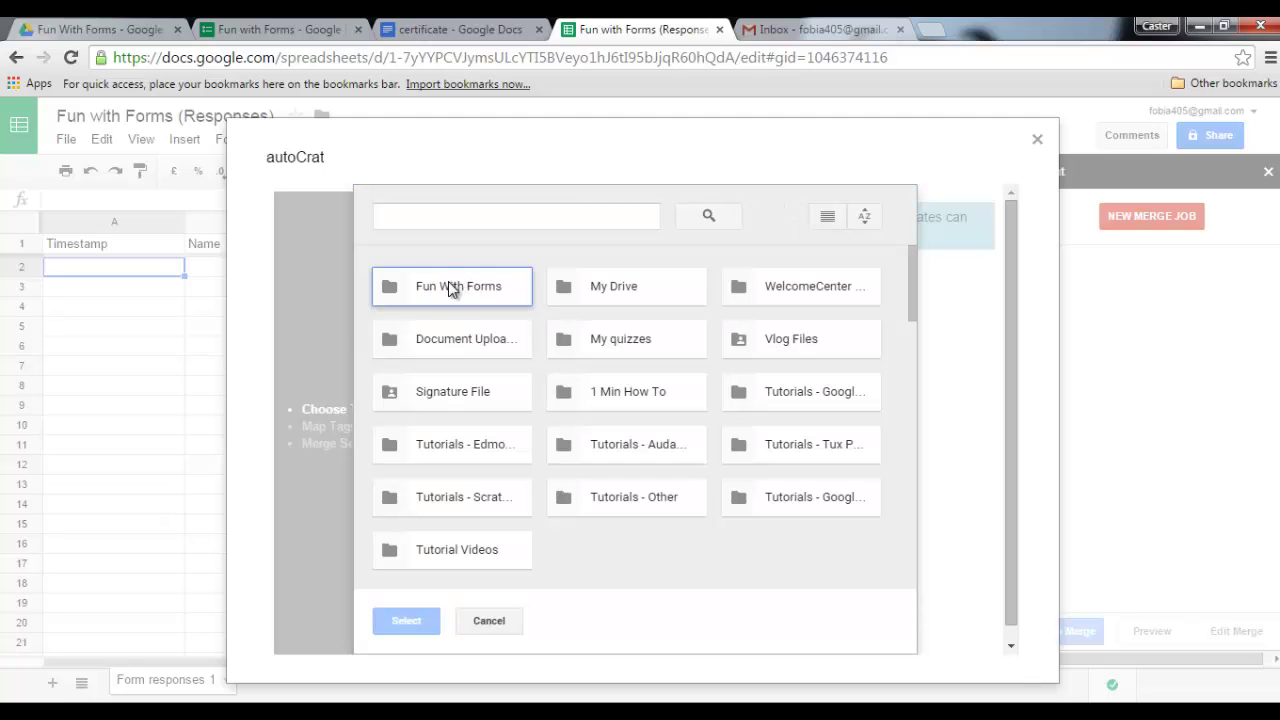
pyautogui.doubleClick(438, 291)
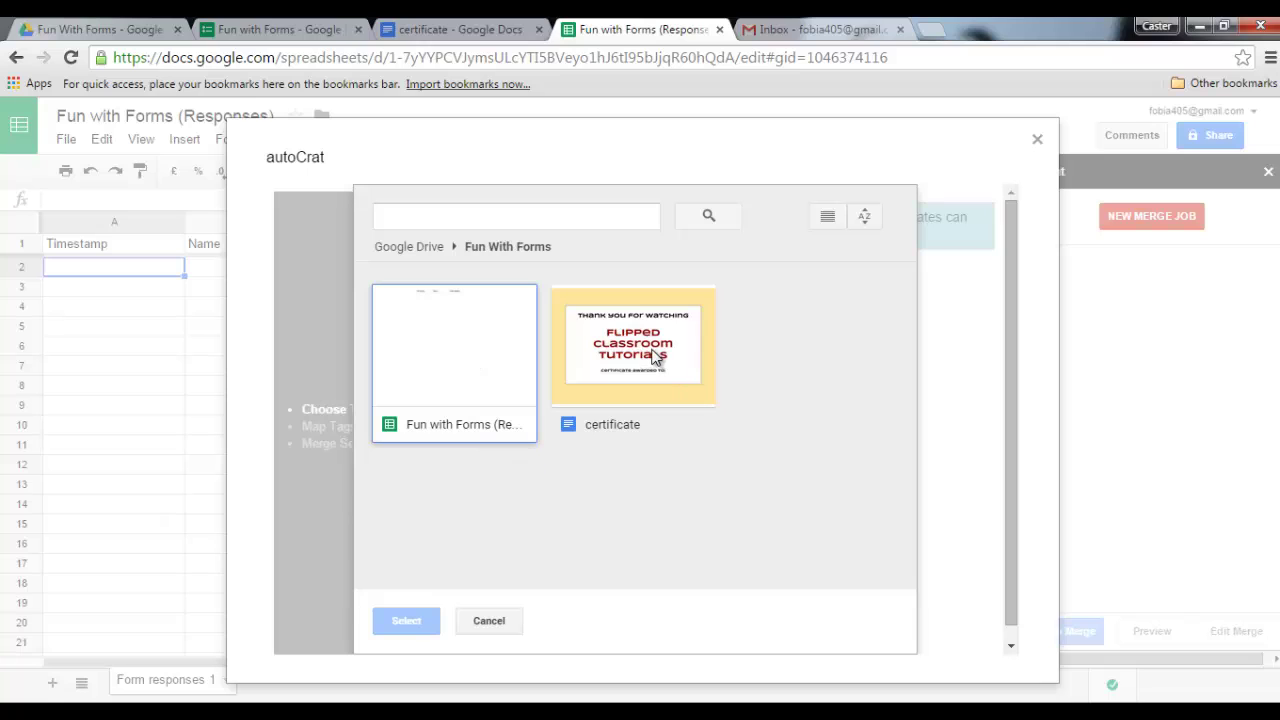
pyautogui.click(655, 358)
pyautogui.click(406, 620)
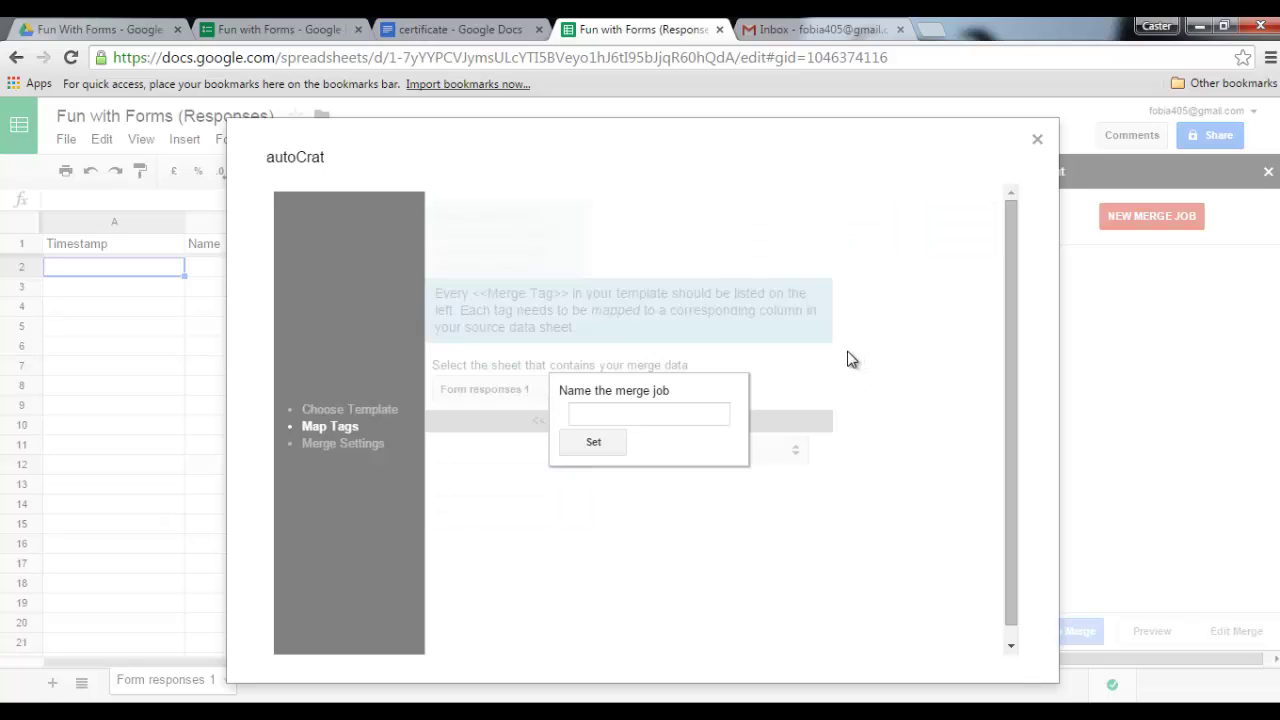
# - Show the certificate document and highlight its <<Name>> merge tag
pyautogui.click(448, 30)
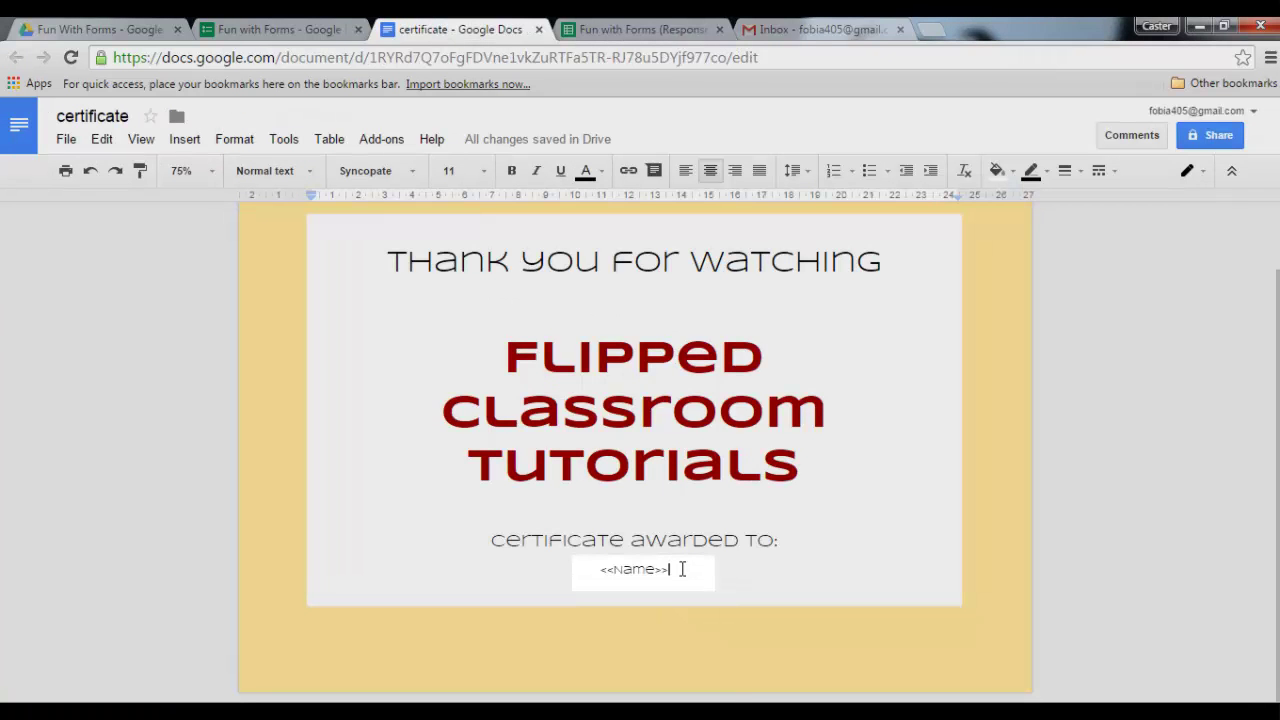
pyautogui.moveTo(684, 569); pyautogui.dragTo(588, 570)
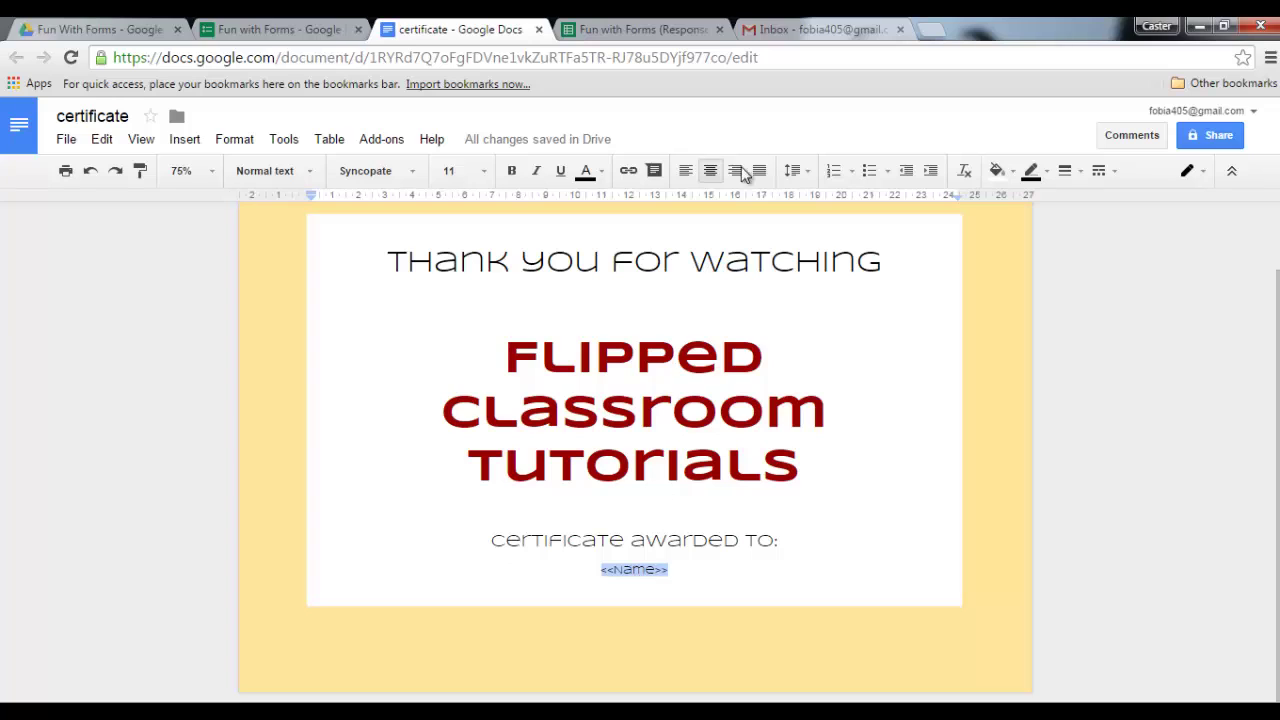
# - Name the autoCrat merge job 'Fun with Forms'
pyautogui.click(645, 30)
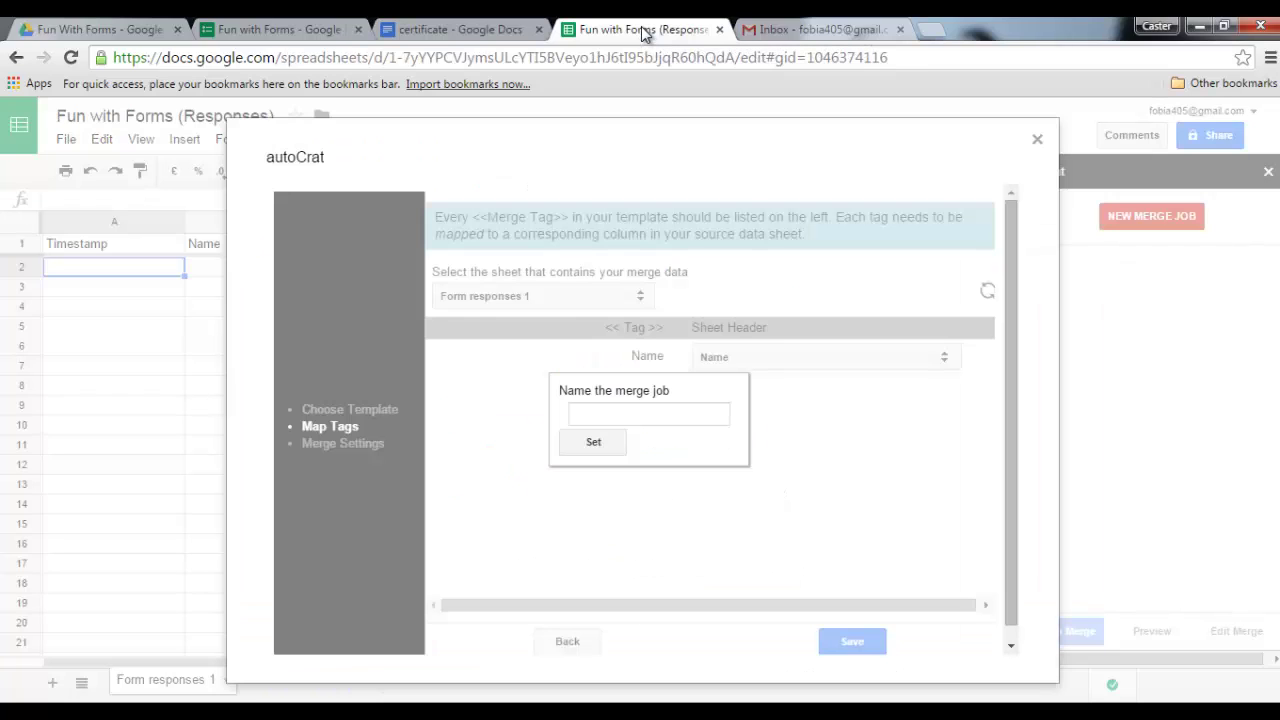
pyautogui.click(648, 414)
pyautogui.write('Fun with Forms')
pyautogui.click(594, 443)
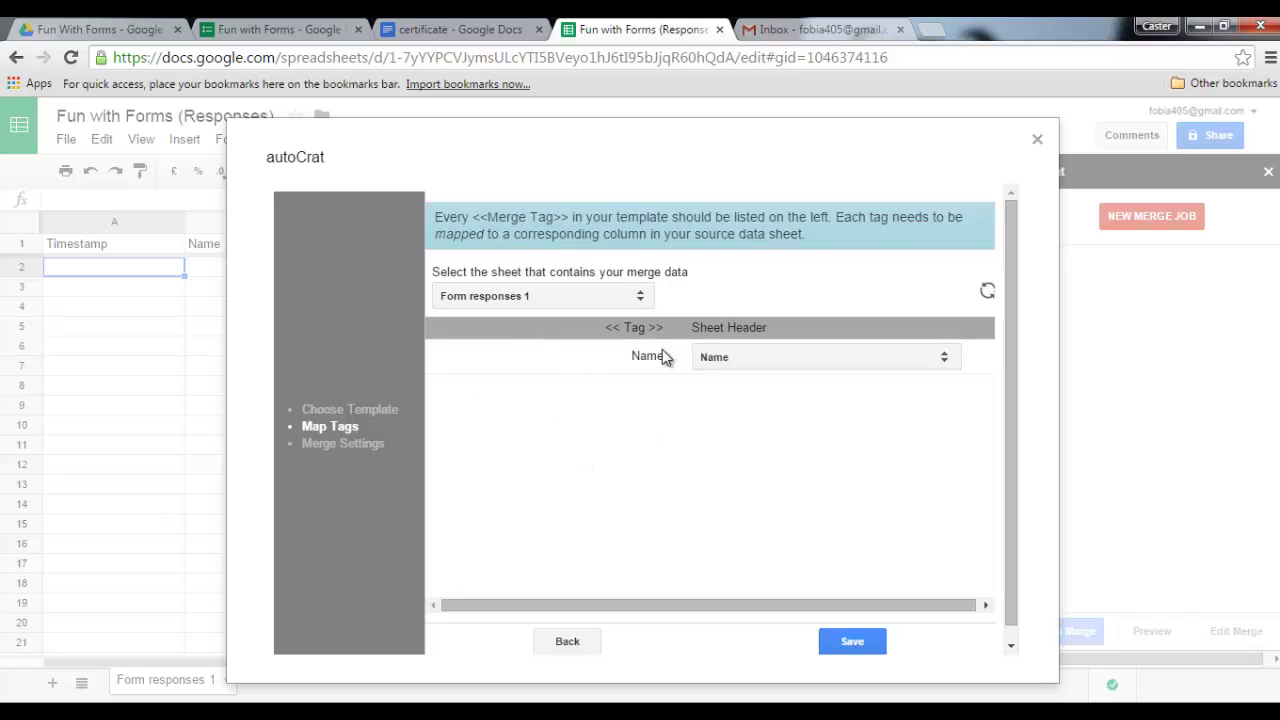
# - Map the <<Name>> tag to the Name column and save the mapping
pyautogui.click(752, 358)
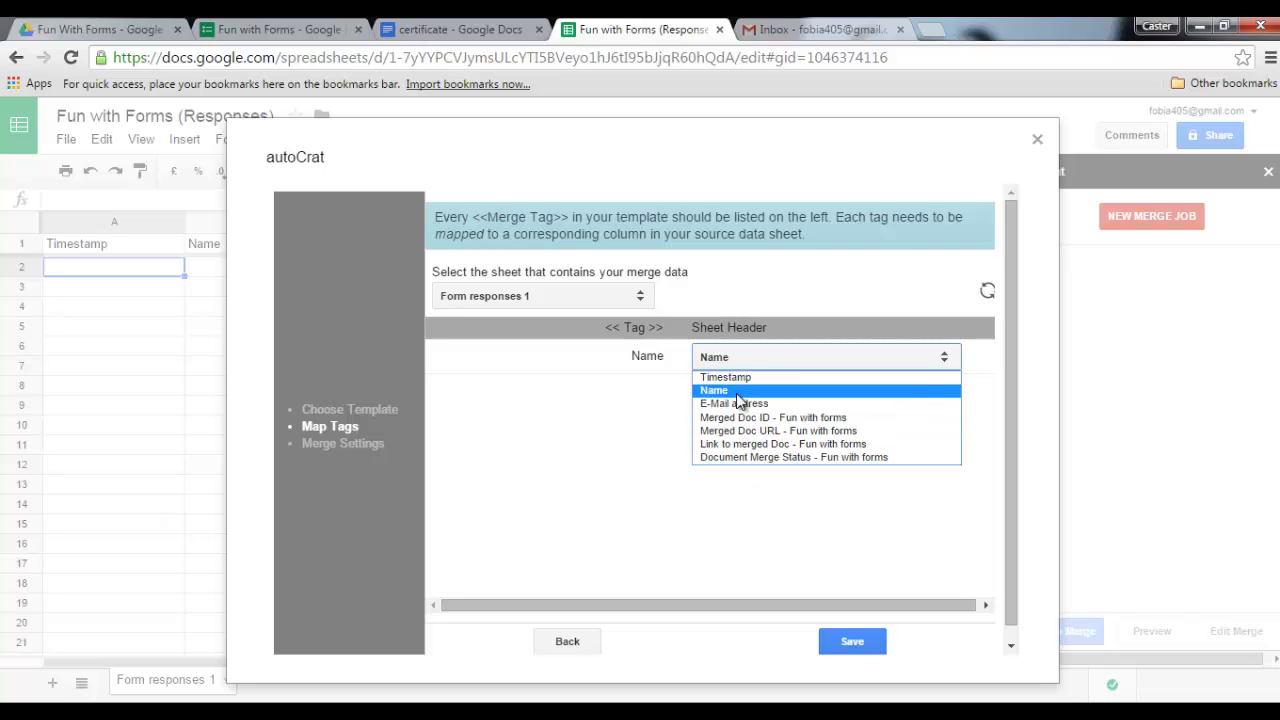
pyautogui.click(737, 392)
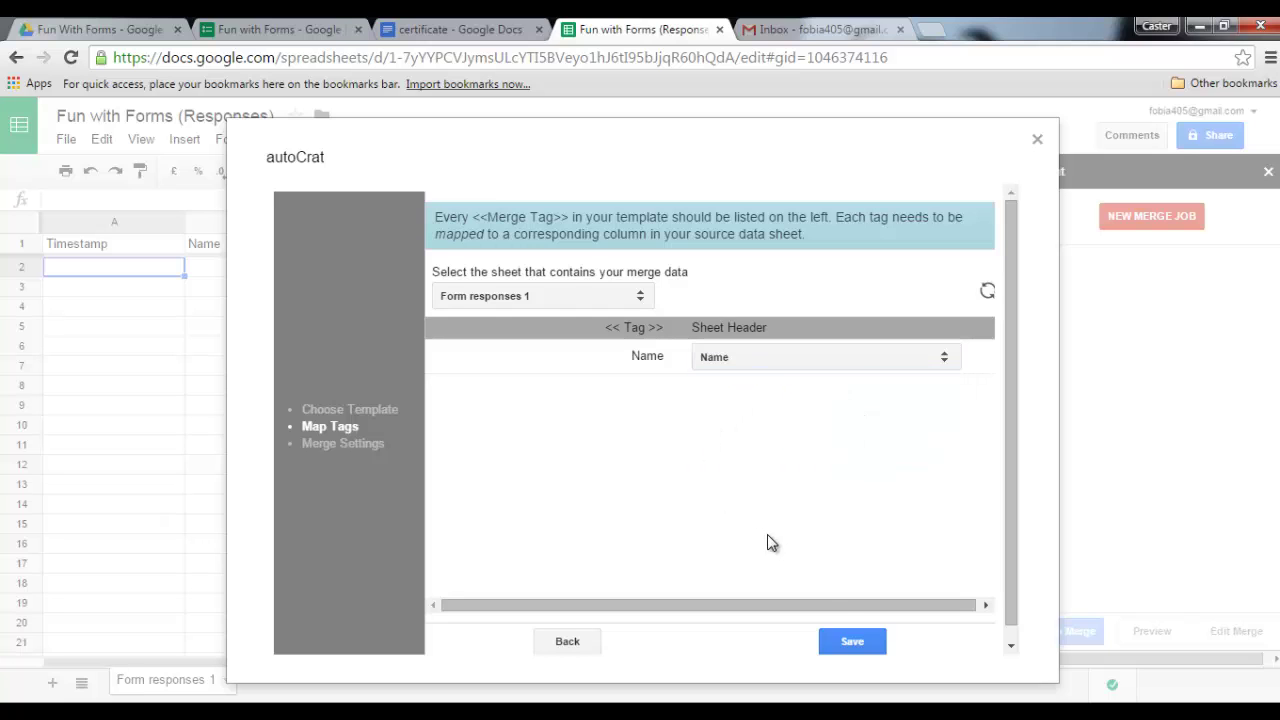
pyautogui.click(852, 642)
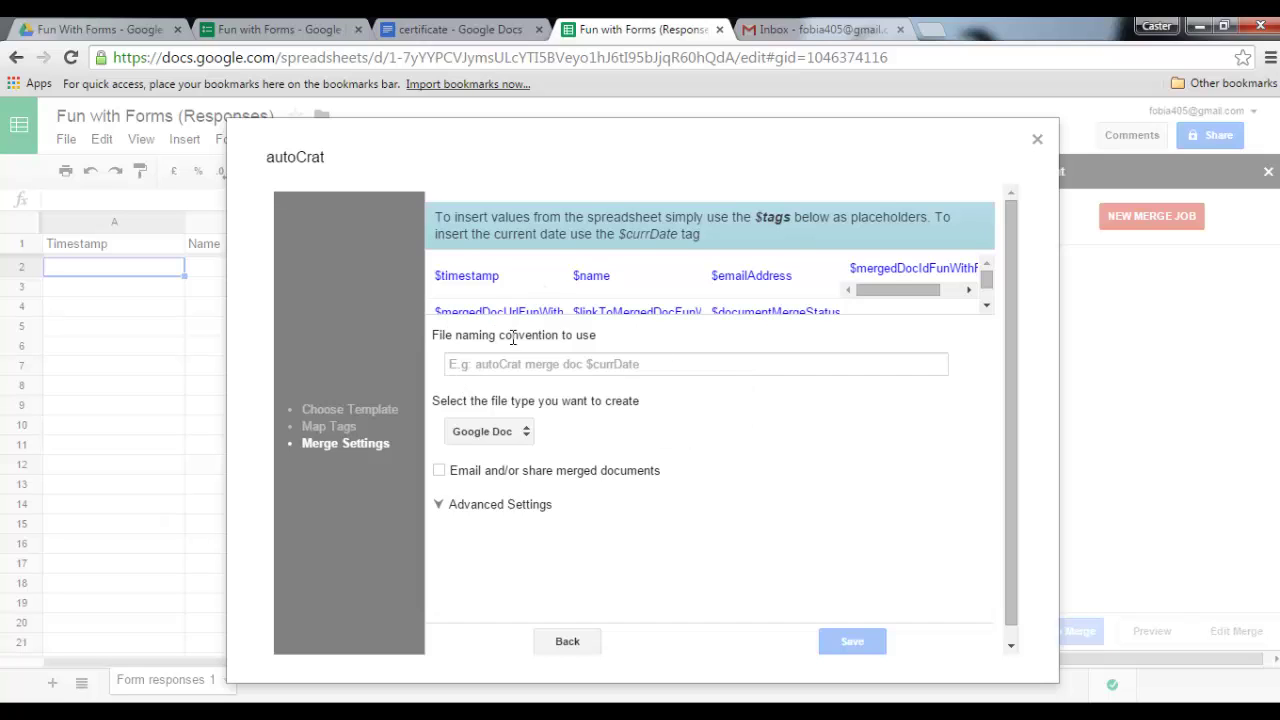
# - Set the merged file naming convention to 'Certificate of Attendance'
pyautogui.click(545, 368)
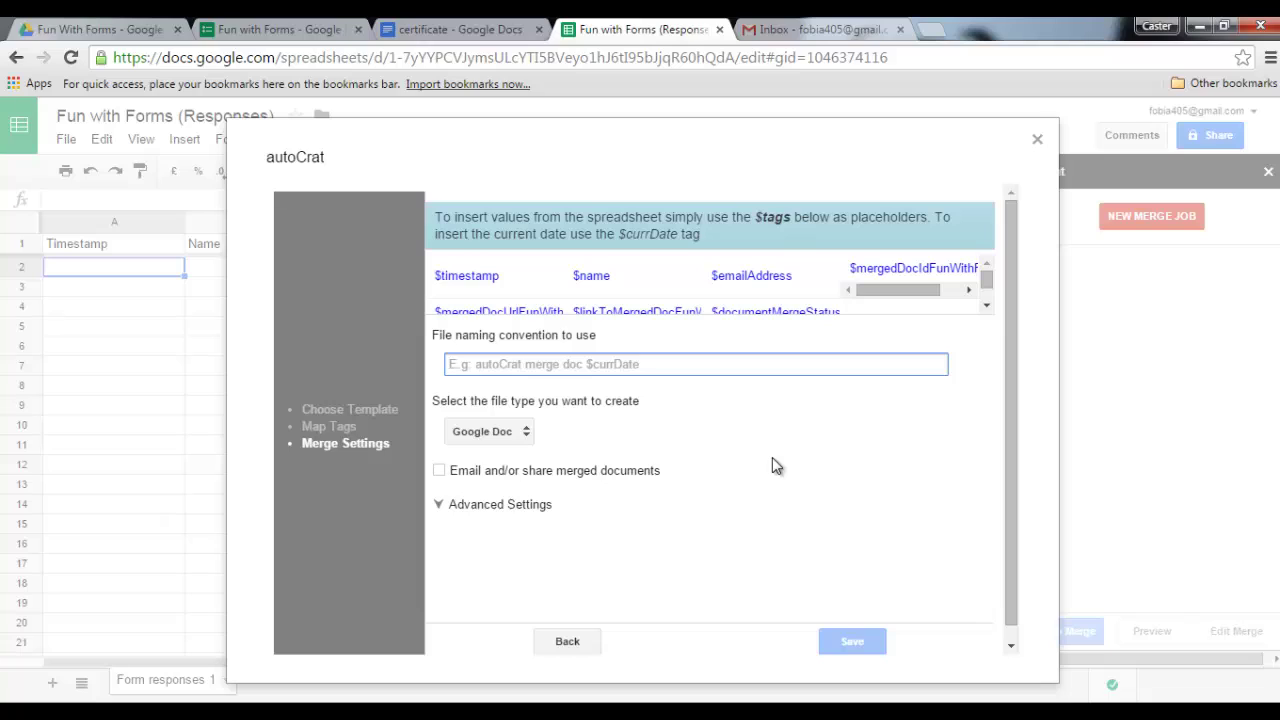
pyautogui.write('Certifica')
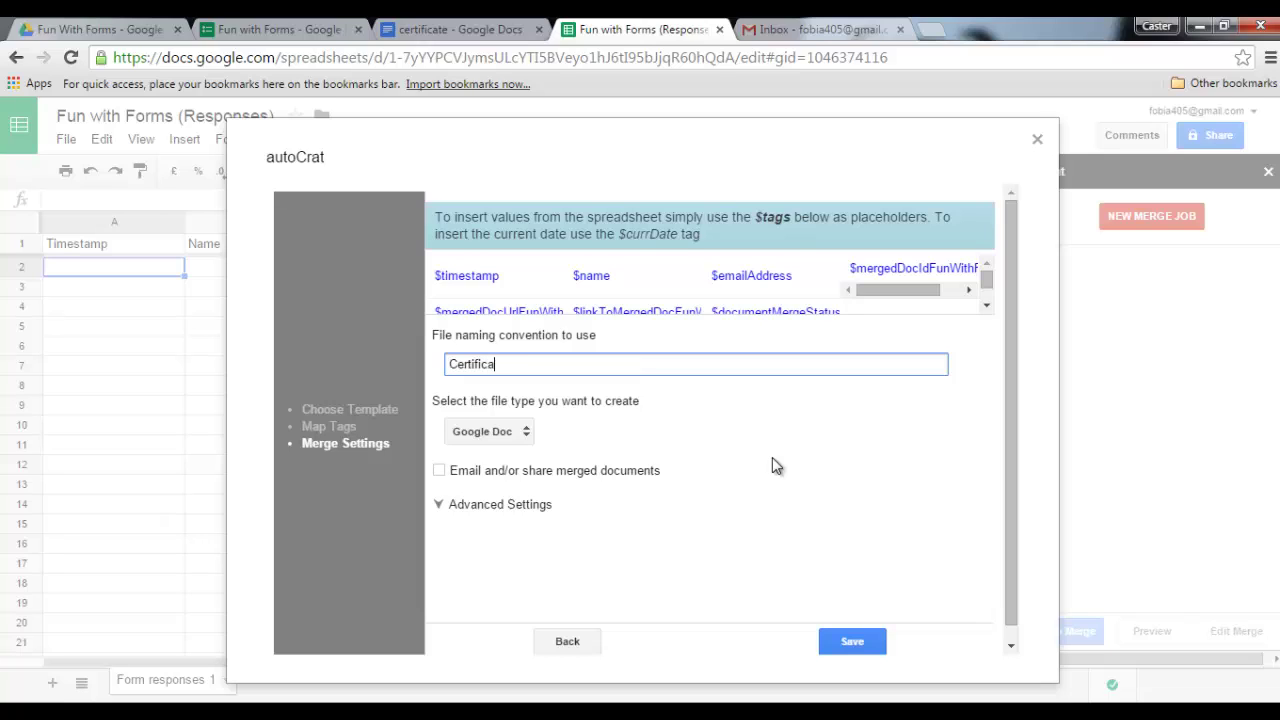
pyautogui.write('te of Attendance')
pyautogui.click(765, 445)
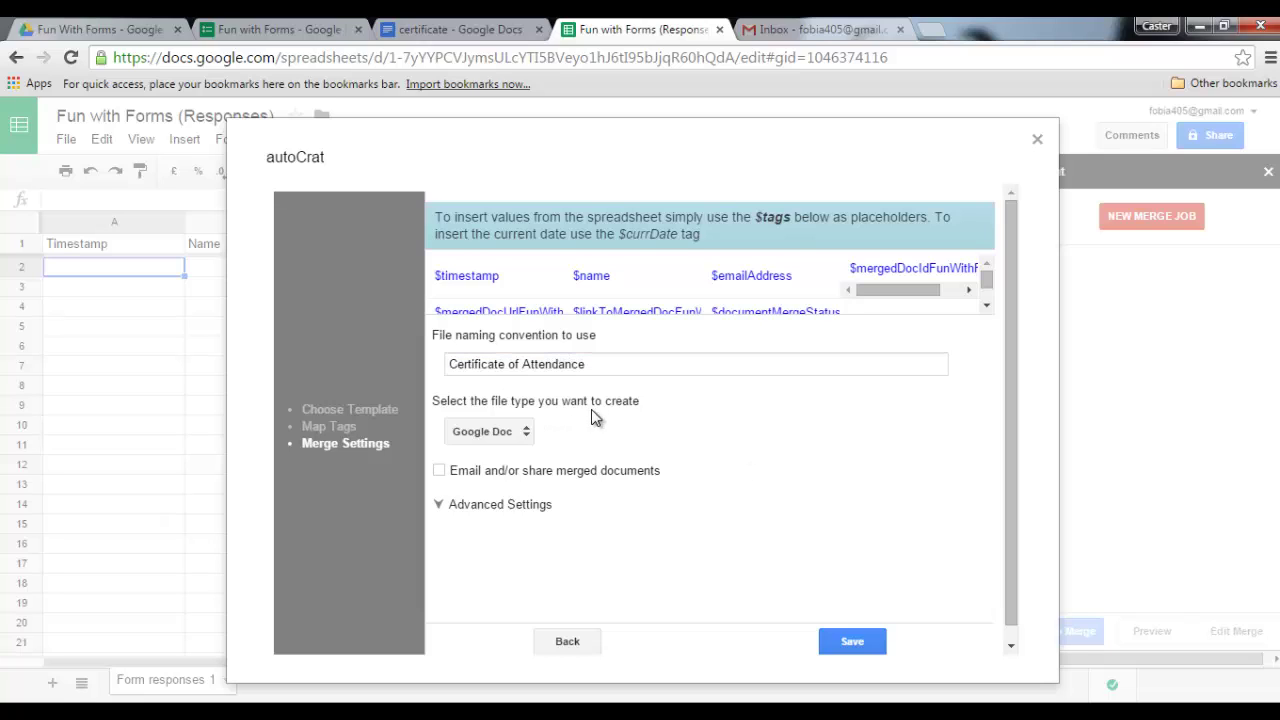
# - Make the merged files PDFs and enable emailing of merged documents
pyautogui.click(512, 432)
pyautogui.click(495, 466)
pyautogui.click(704, 394)
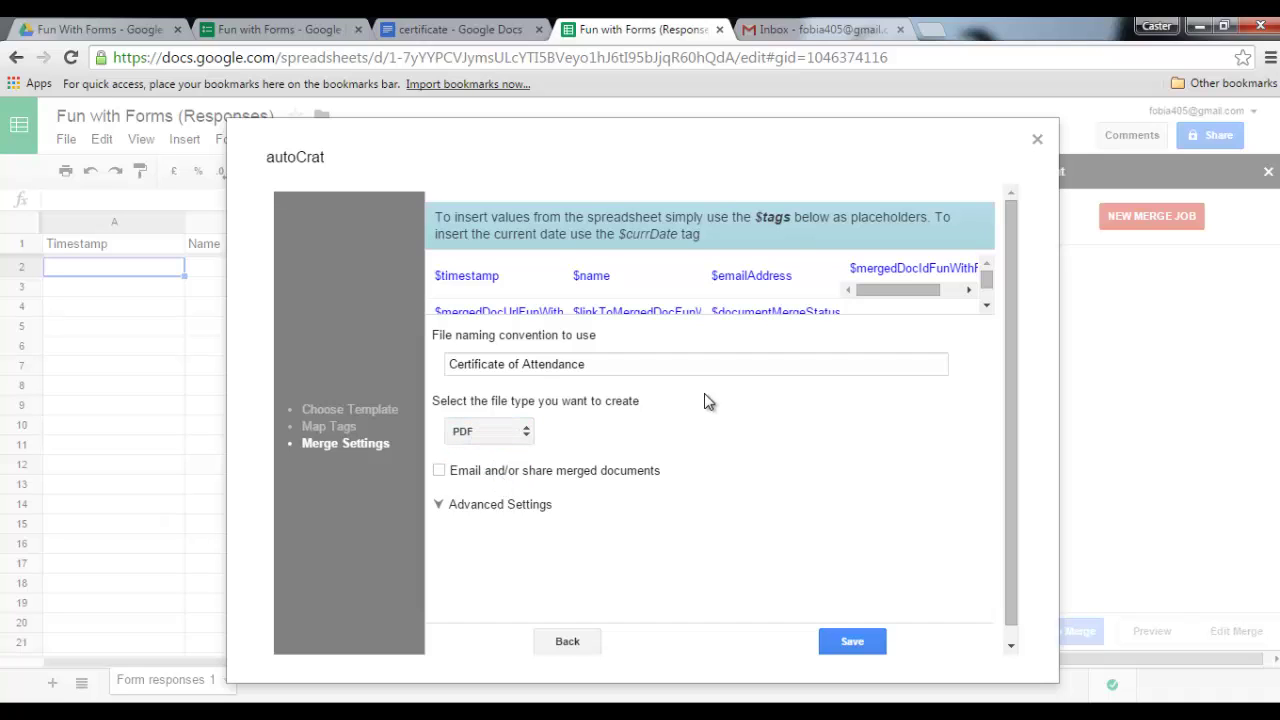
pyautogui.click(439, 470)
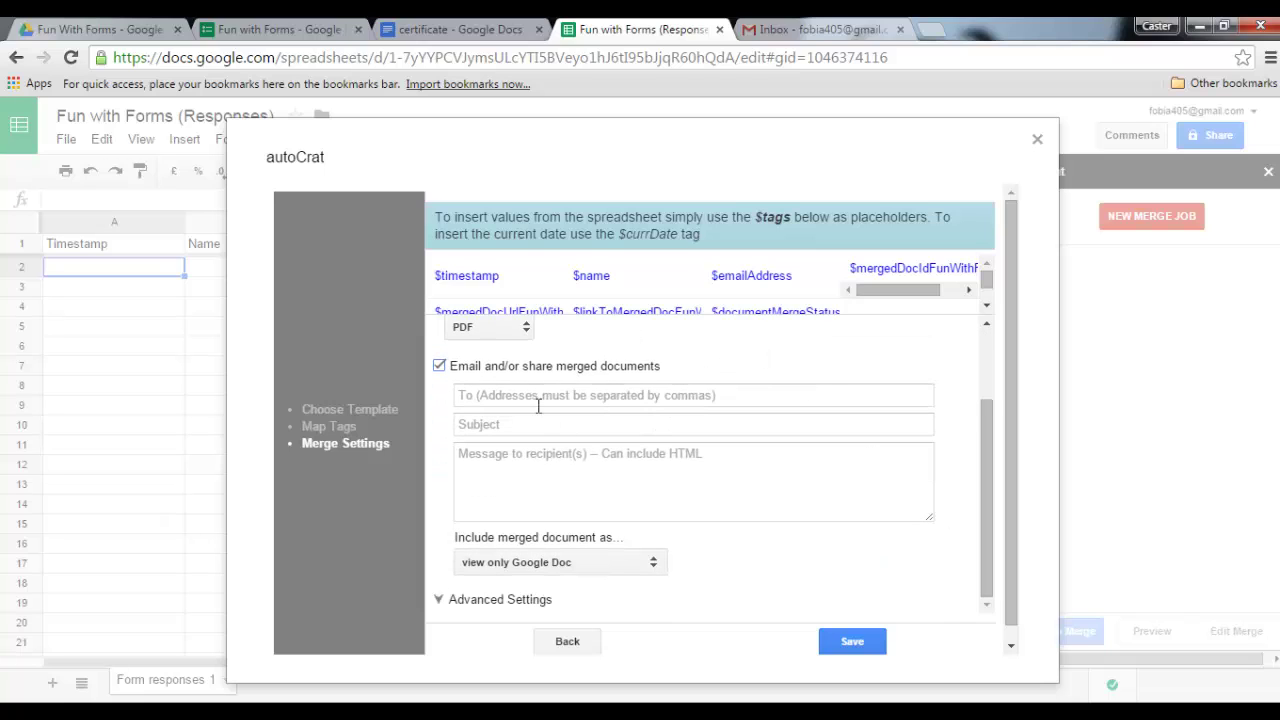
# - Address the merge email To field with the $emailAddress tag
pyautogui.click(530, 395)
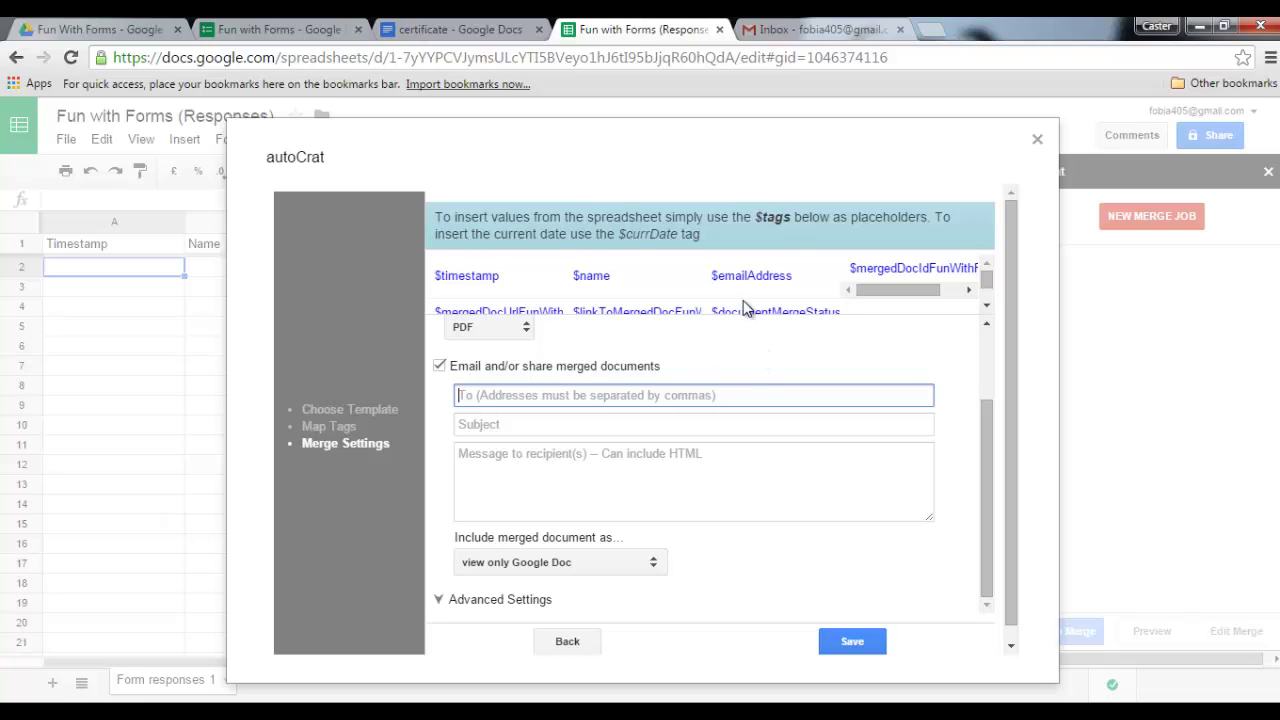
pyautogui.moveTo(797, 287); pyautogui.dragTo(705, 282)
pyautogui.hotkey('ctrl', 'c')
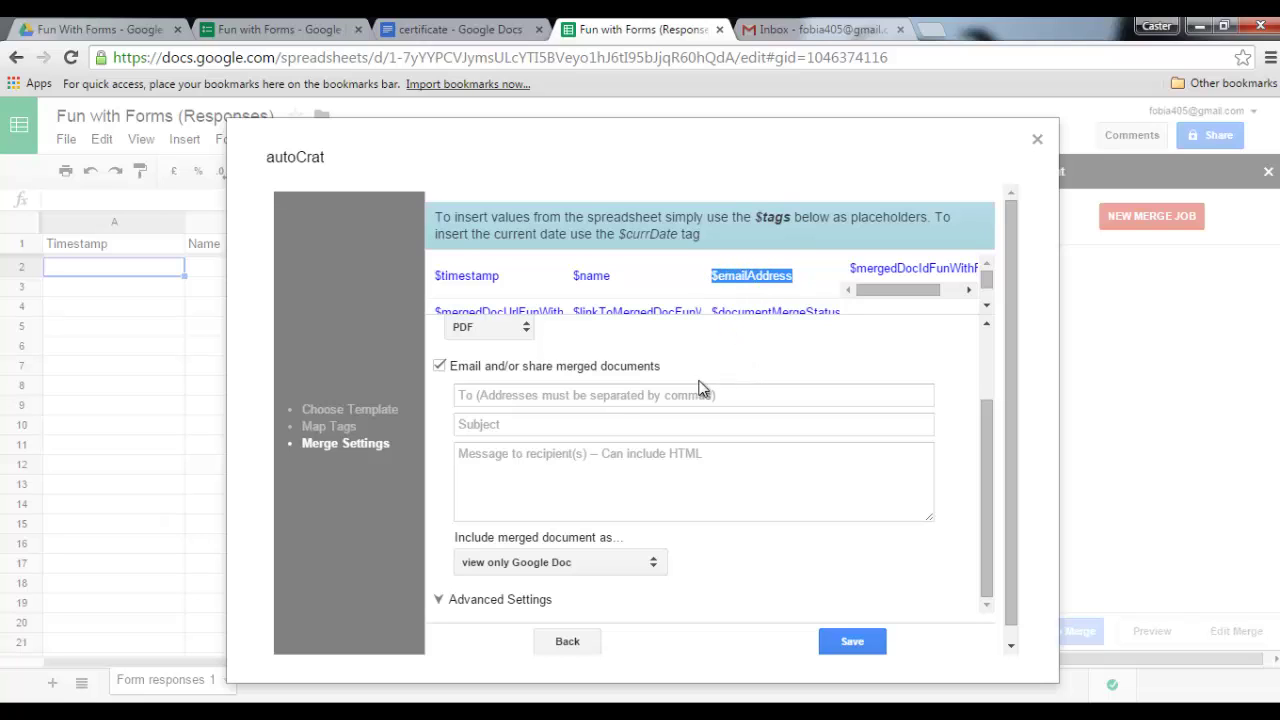
pyautogui.click(607, 400)
pyautogui.hotkey('ctrl', 'v')
pyautogui.press('Tab')
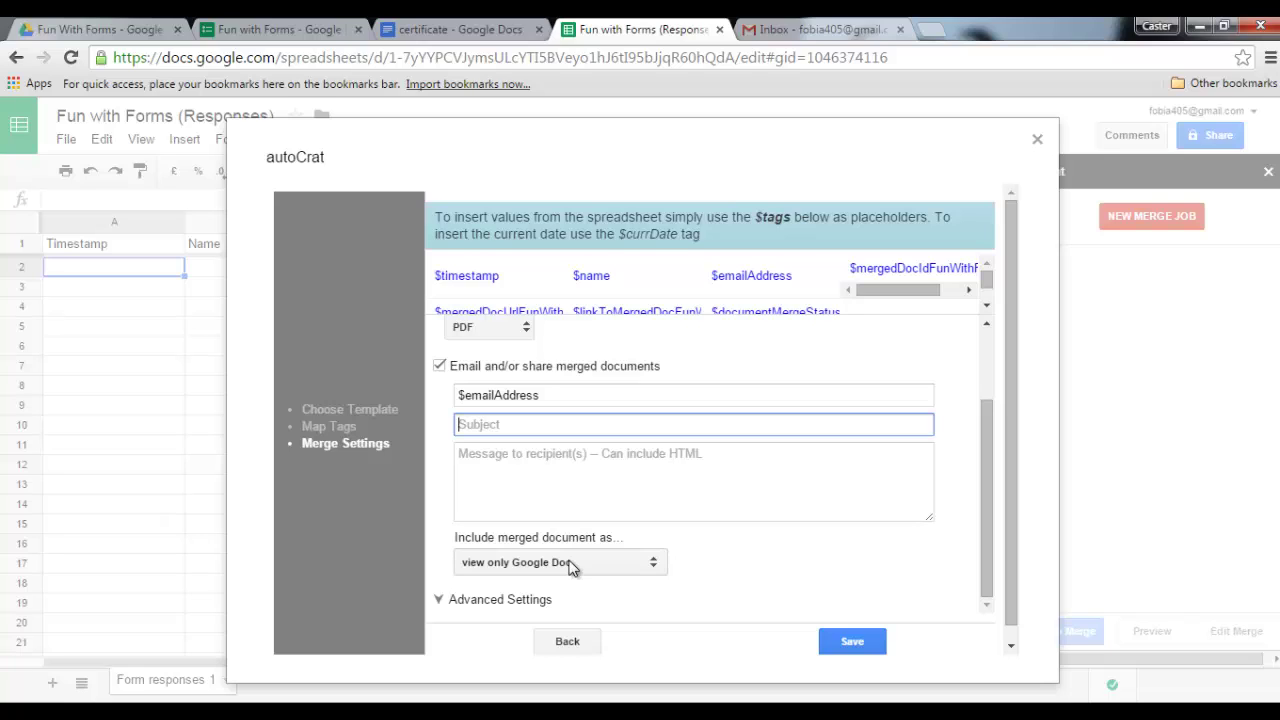
# - Give the email subject 'Certificate', a thank-you message, and a PDF file attachment
pyautogui.write('Certificate')
pyautogui.click(551, 485)
pyautogui.write('Thank you for watching ')
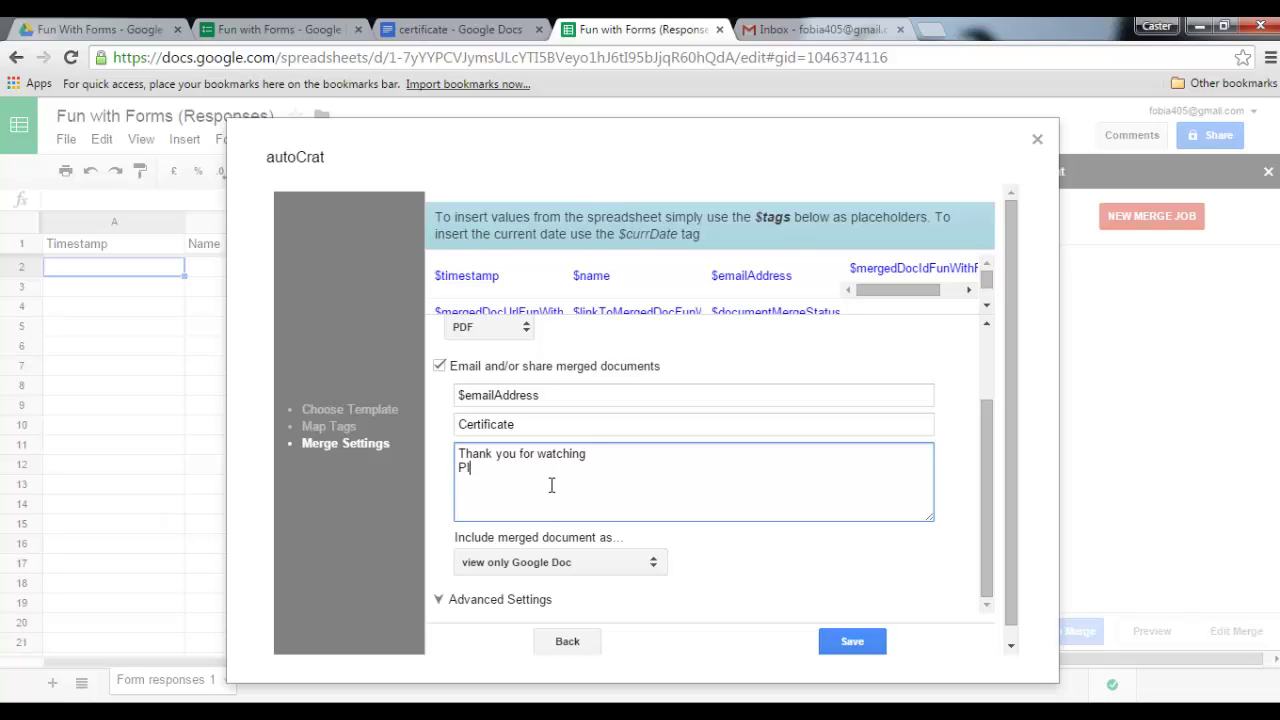
pyautogui.write('Please find your Attached Certificate')
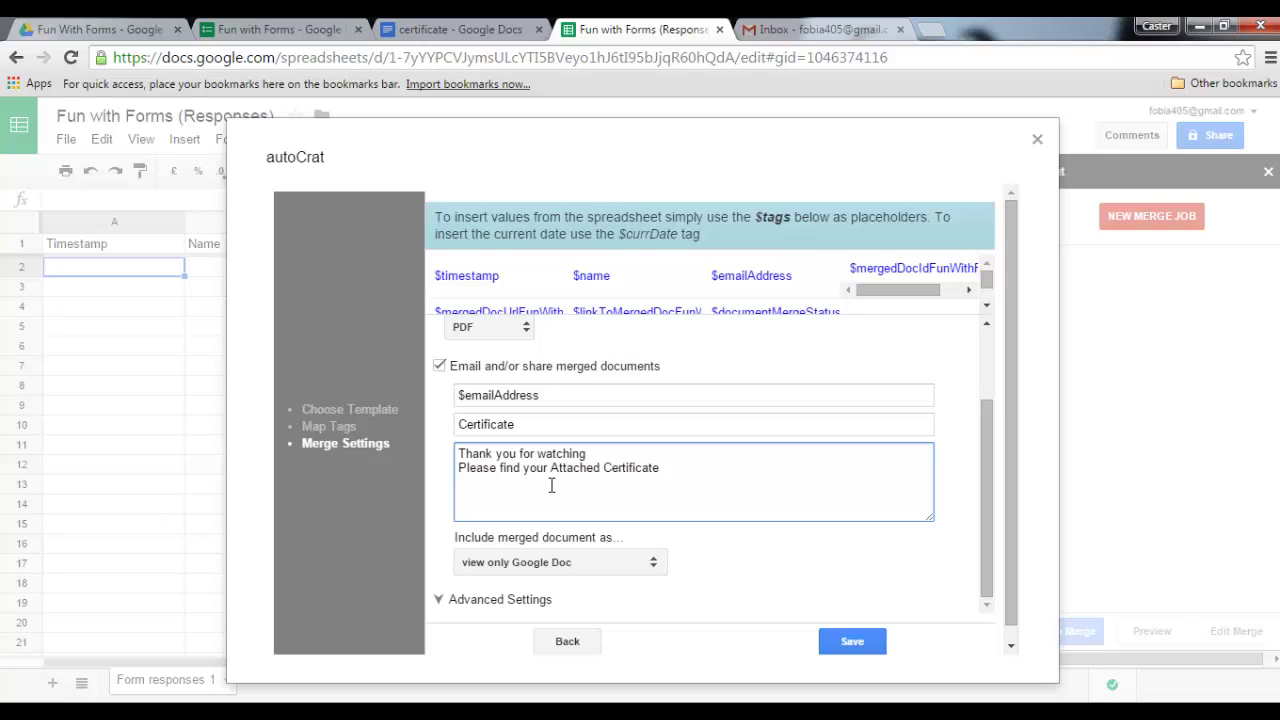
pyautogui.scroll(-1, 551, 485)
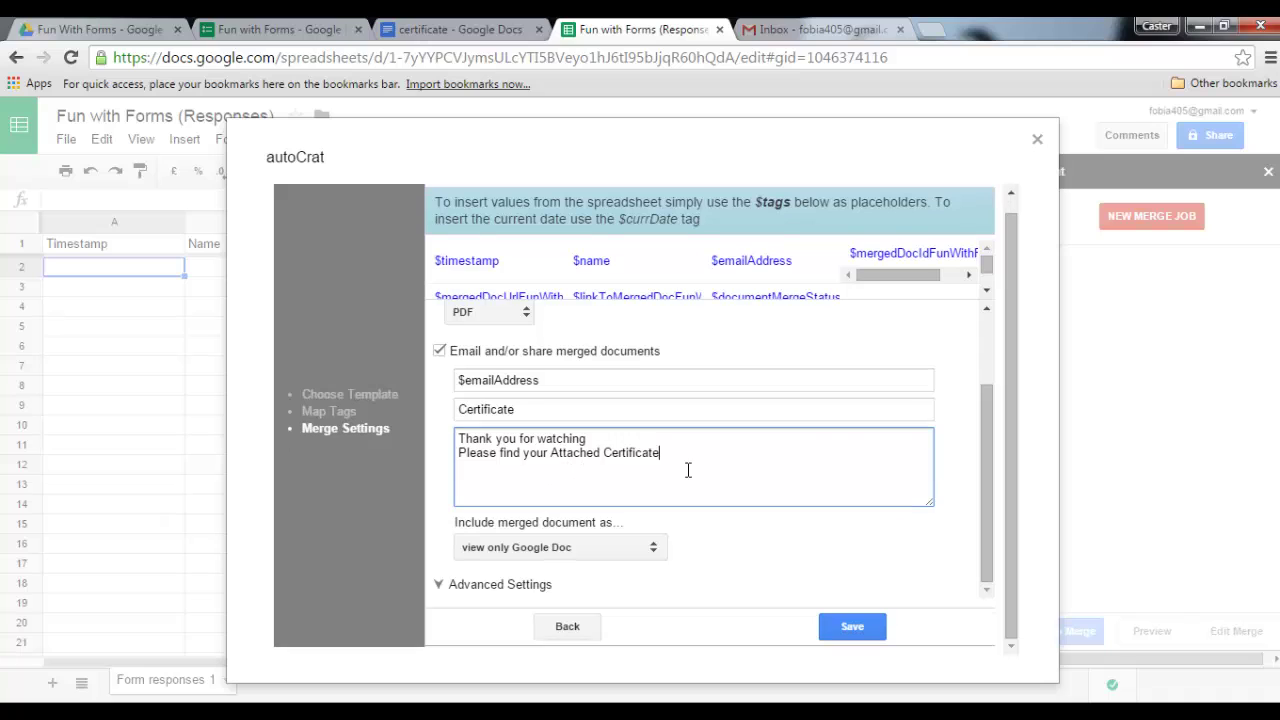
pyautogui.click(582, 550)
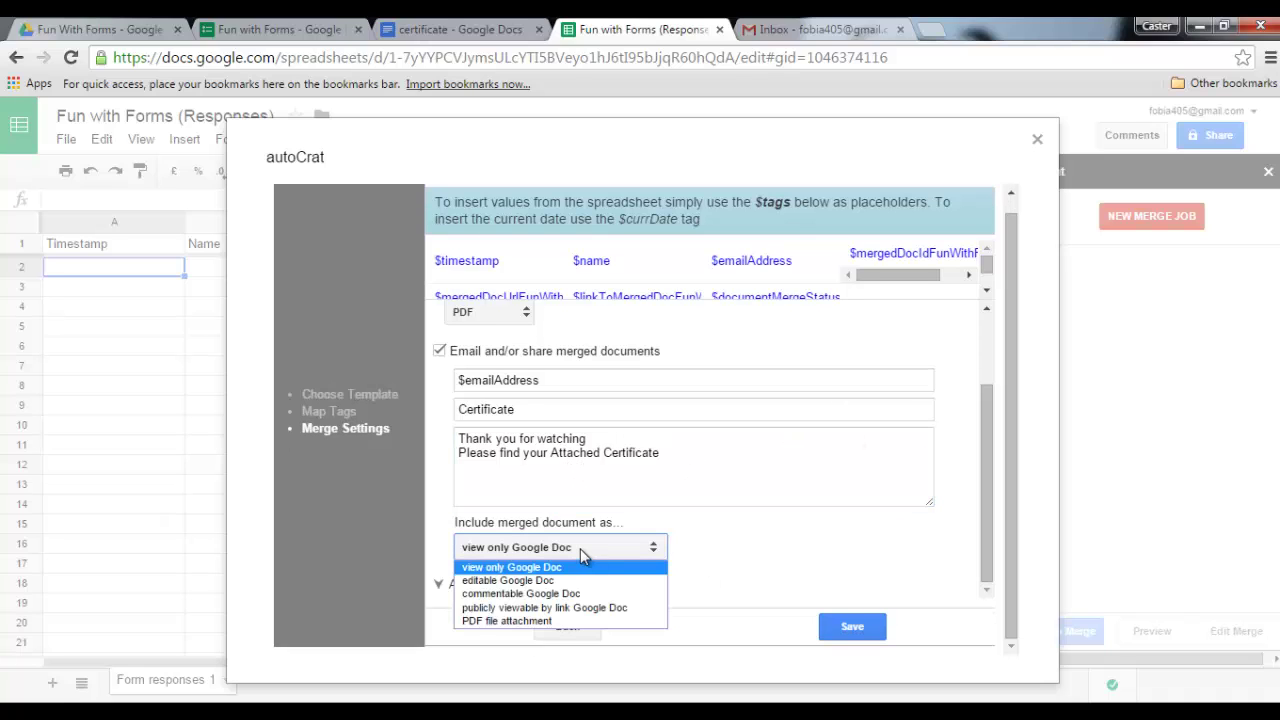
pyautogui.click(549, 622)
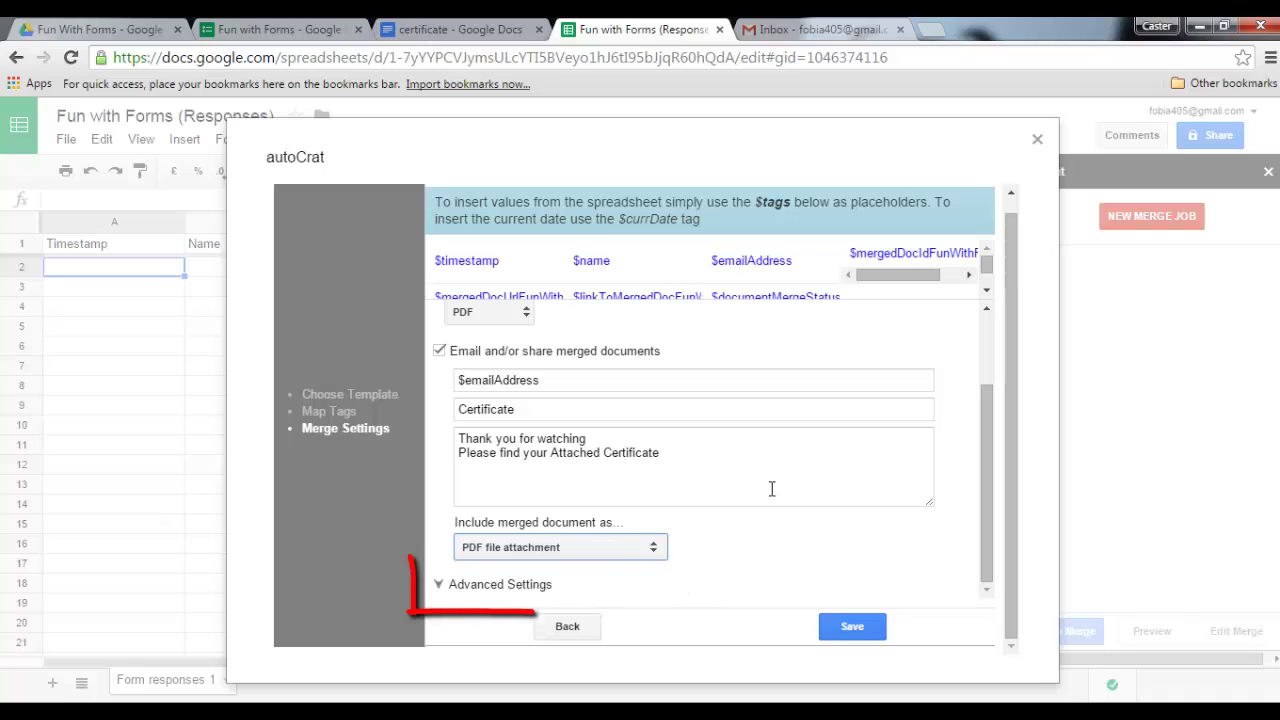
# - Enable 'Run autoCrat when new forms are submitted' in Advanced Settings and save the job
pyautogui.click(478, 590)
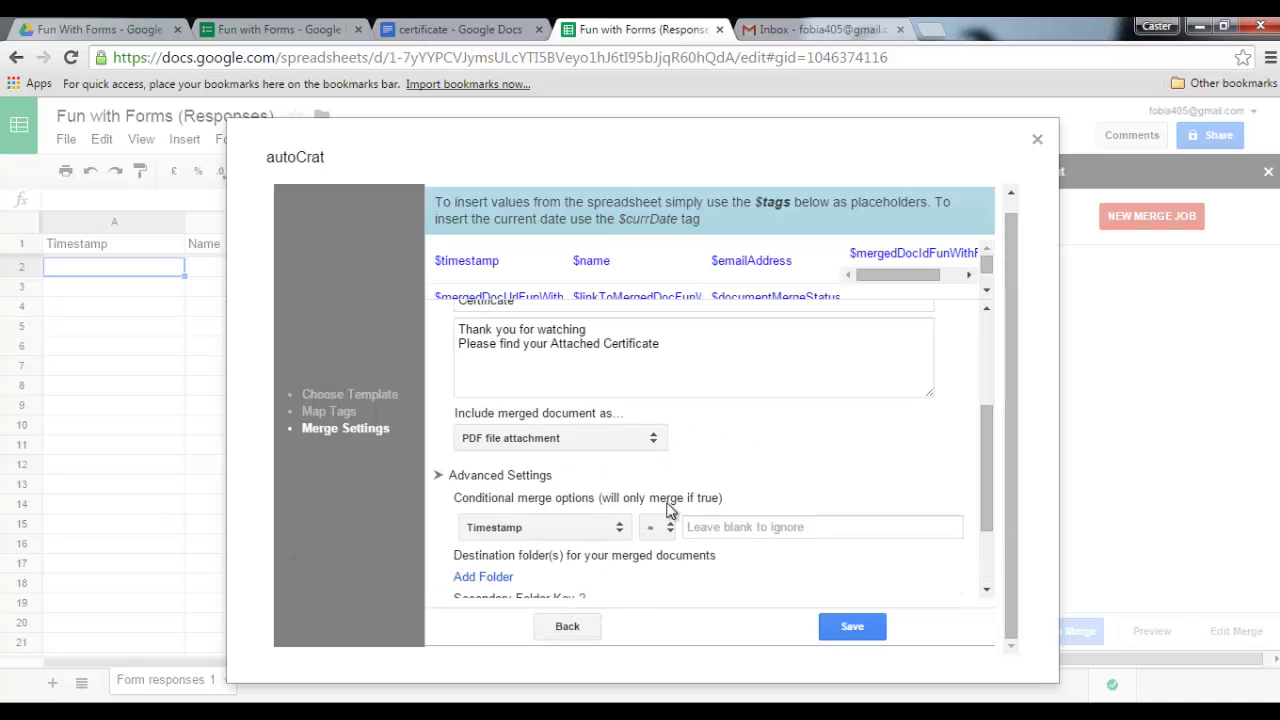
pyautogui.scroll(-1, 728, 470)
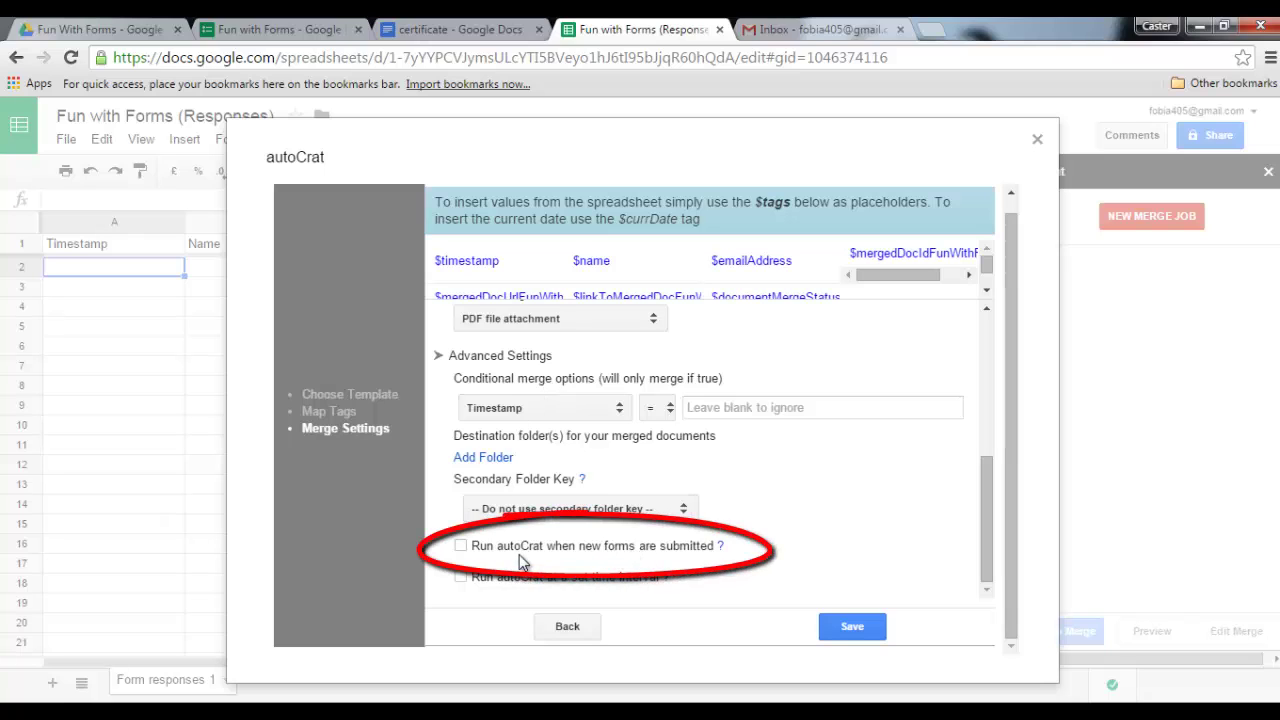
pyautogui.click(460, 546)
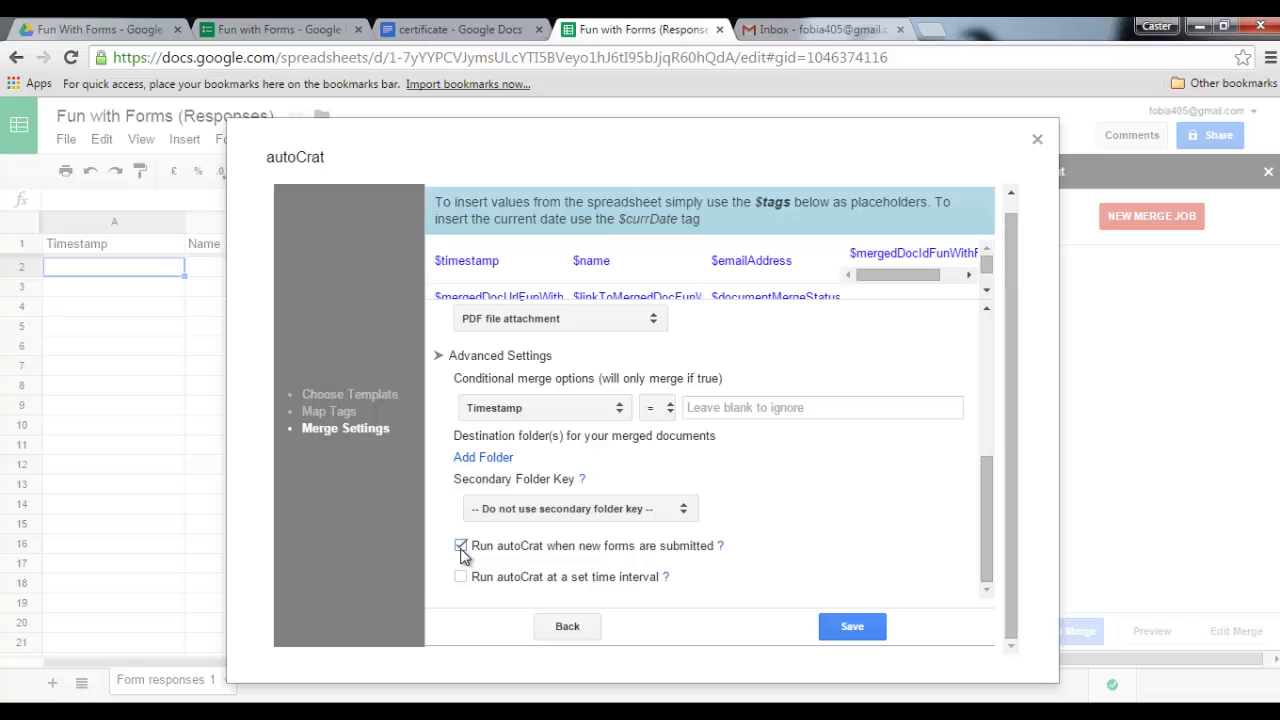
pyautogui.click(852, 628)
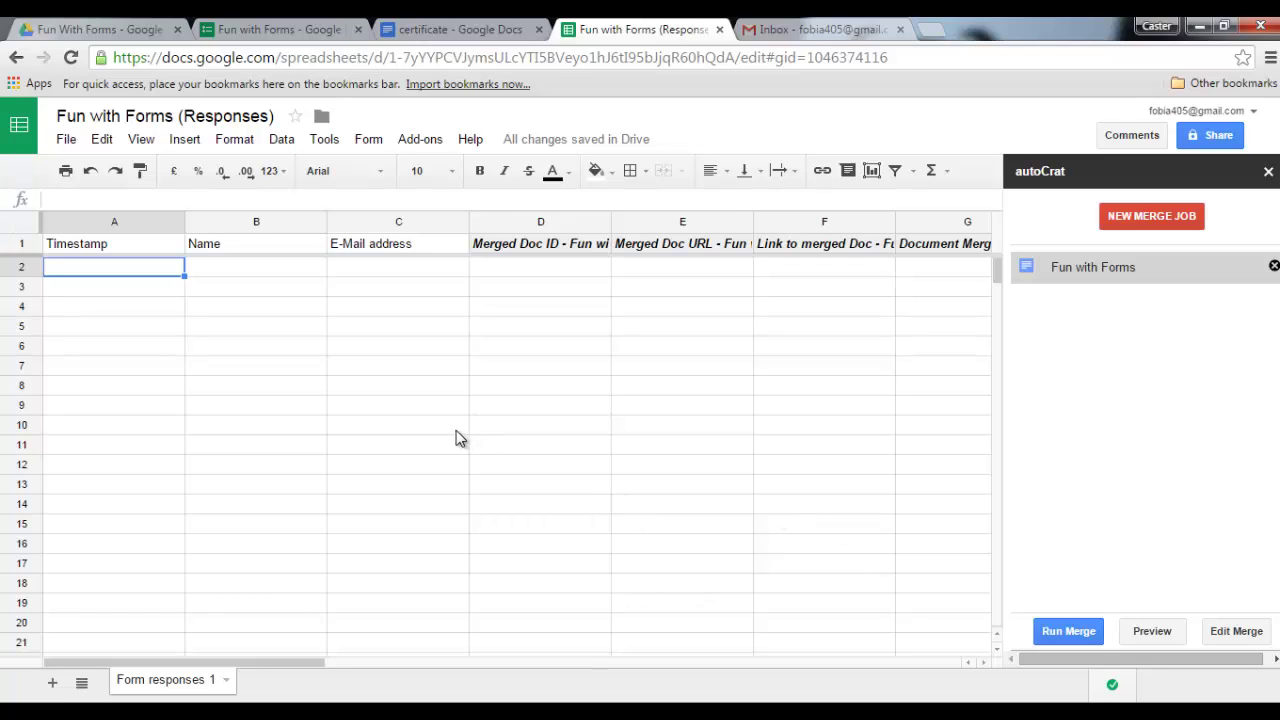
# - Copy the Fun with Forms share link from the form's Send panel
pyautogui.click(285, 30)
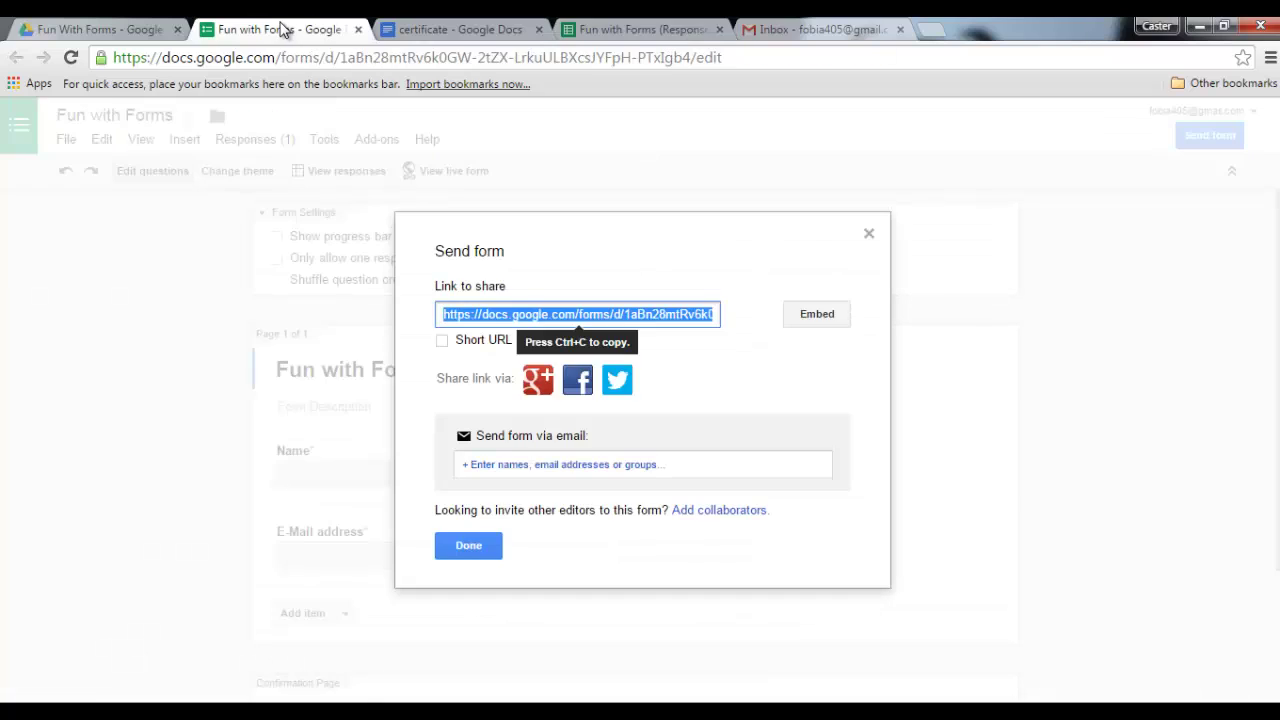
pyautogui.rightClick(489, 317)
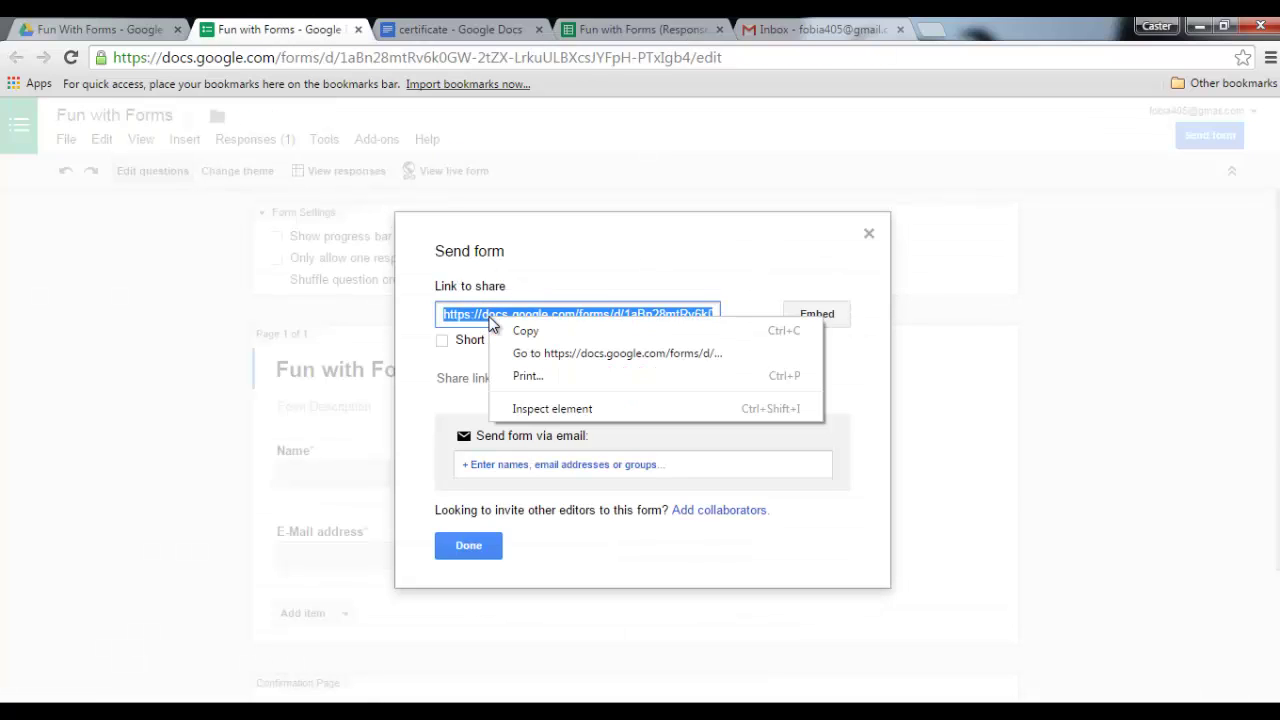
pyautogui.click(520, 335)
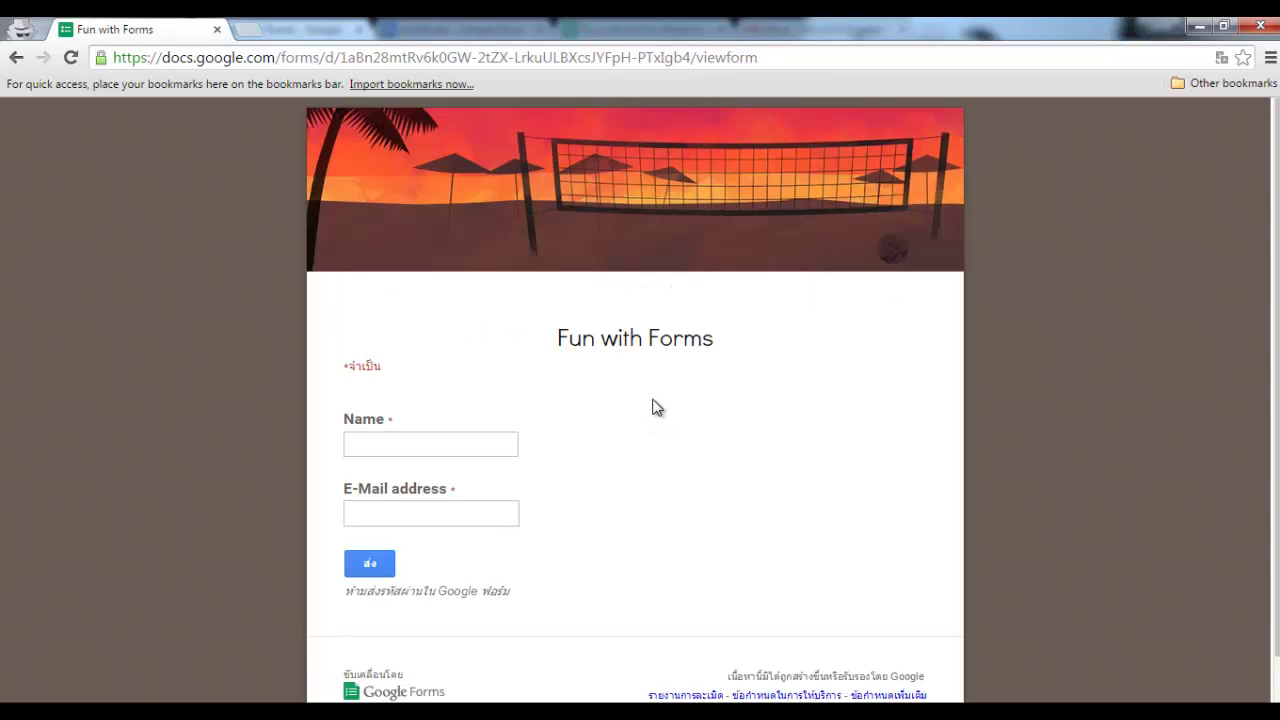
# - Submit a test response with the respondent's name and e-mail address
pyautogui.click(451, 440)
pyautogui.write('Sethi')
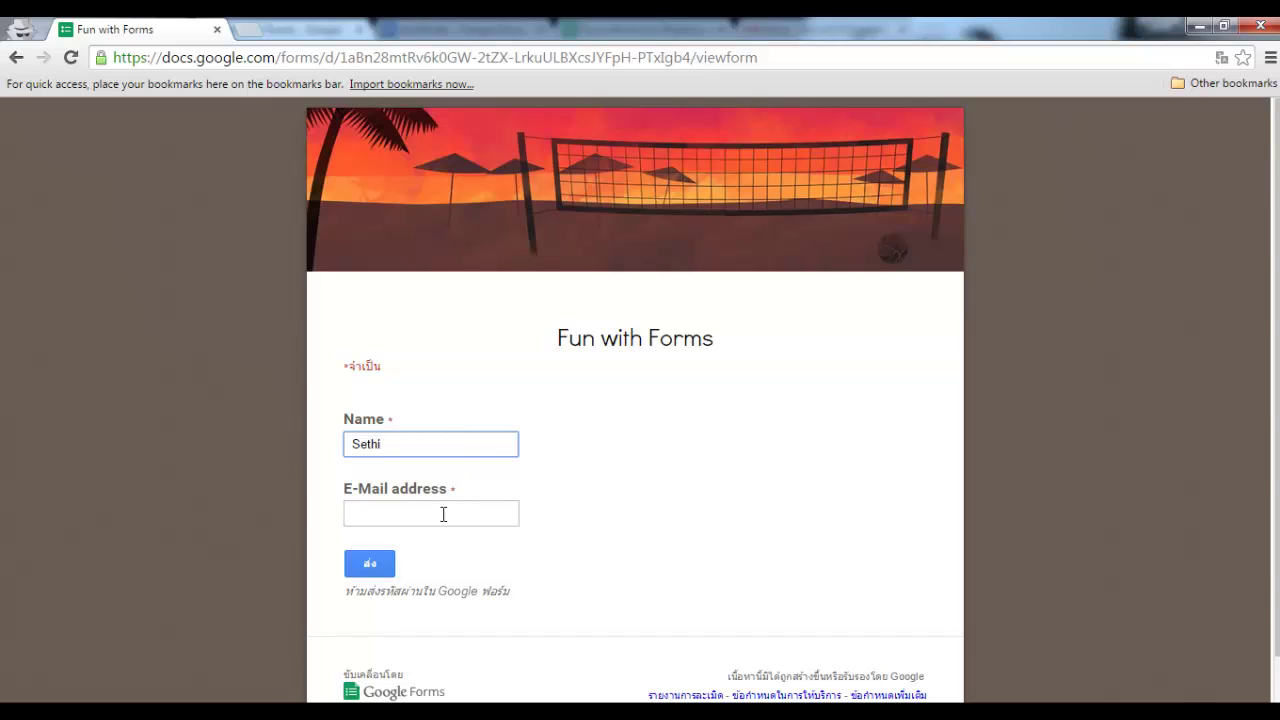
pyautogui.click(442, 514)
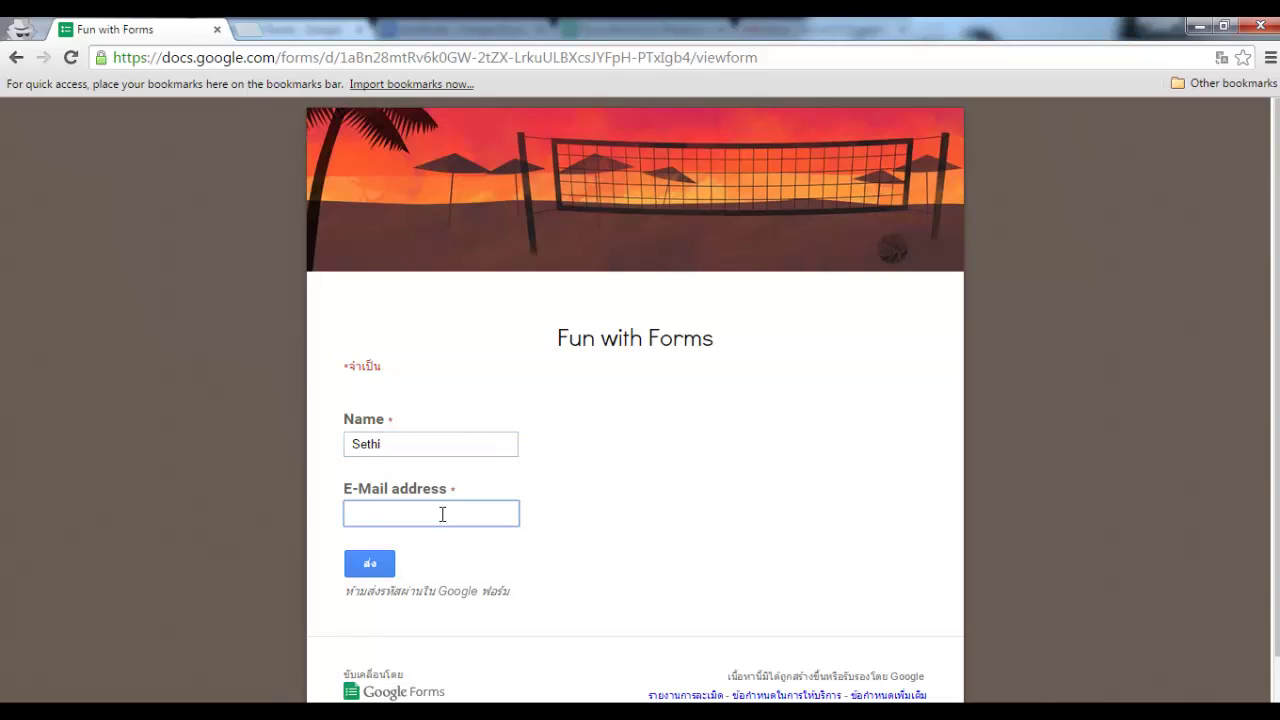
pyautogui.click(376, 567)
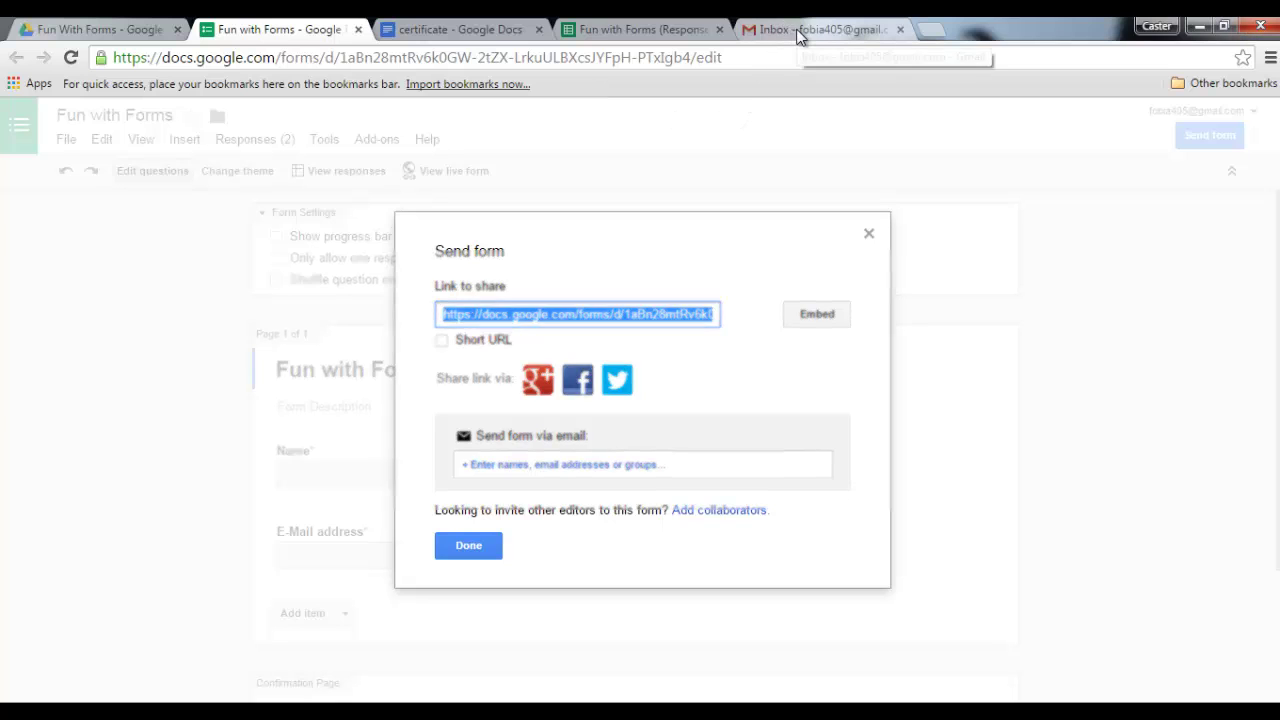
# - Refresh Gmail, open the 'Certificate' email, and preview Certificate of Attendance.pdf
pyautogui.click(800, 31)
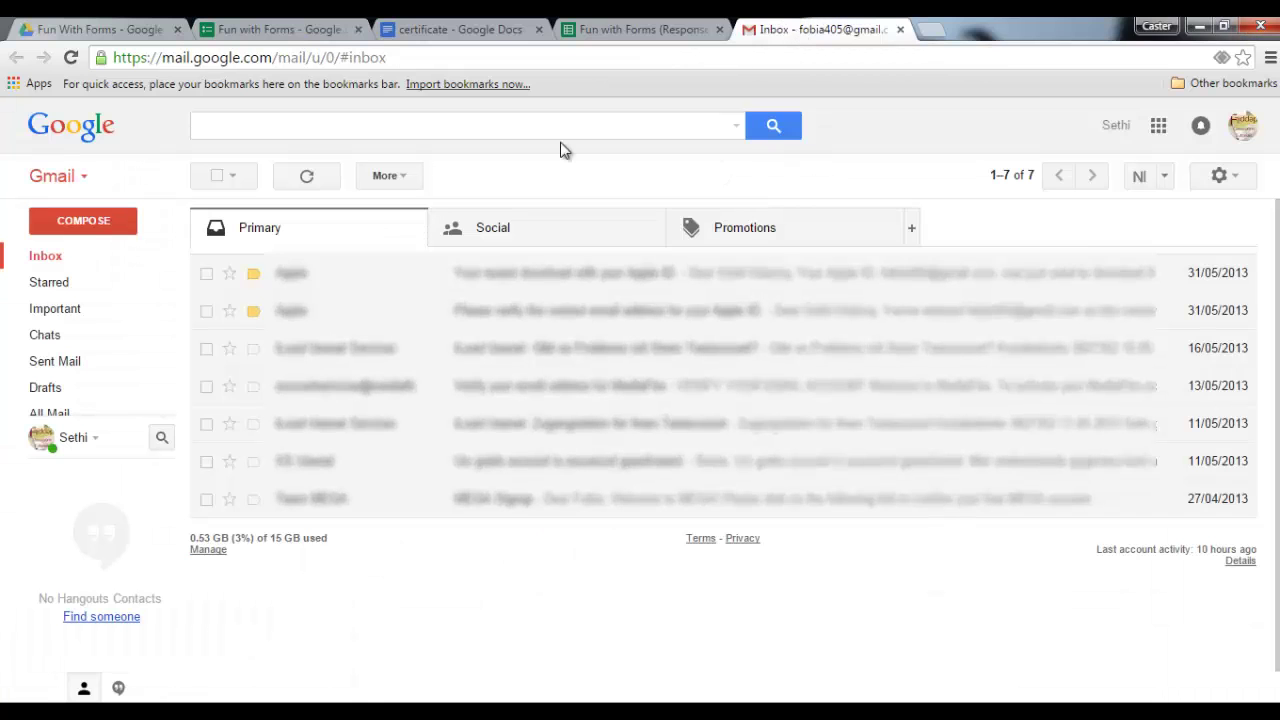
pyautogui.click(306, 180)
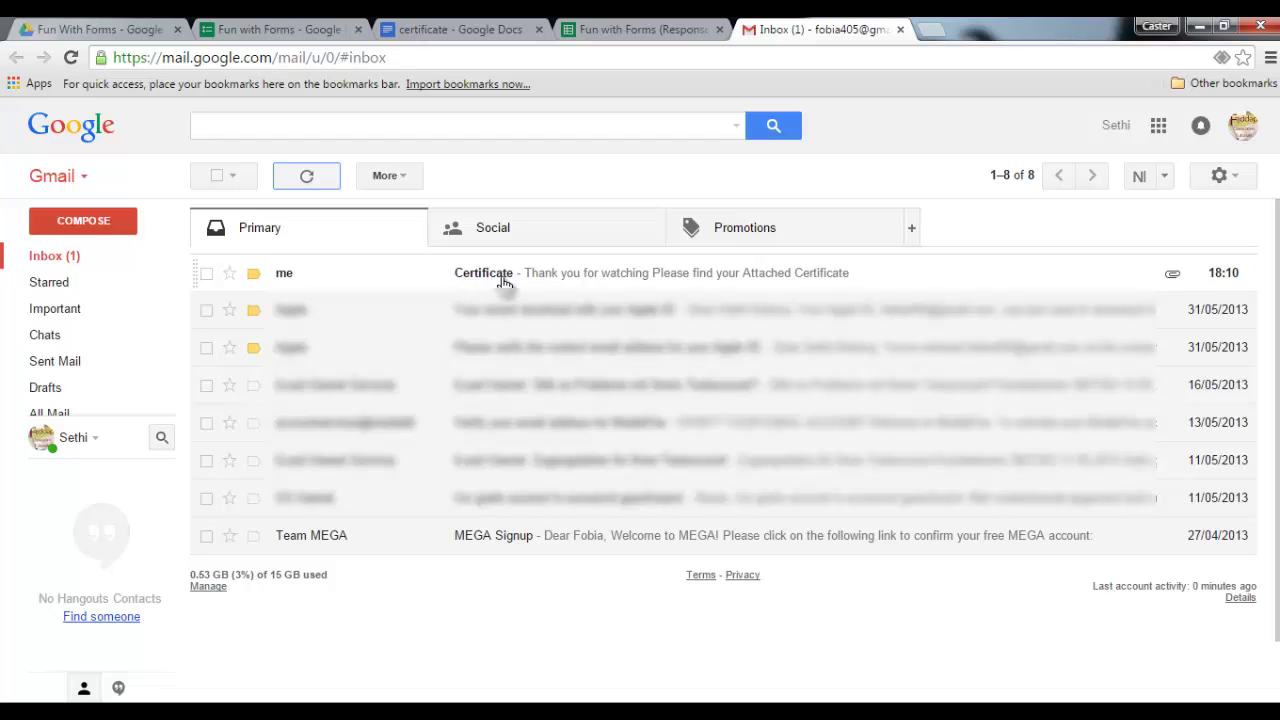
pyautogui.click(505, 282)
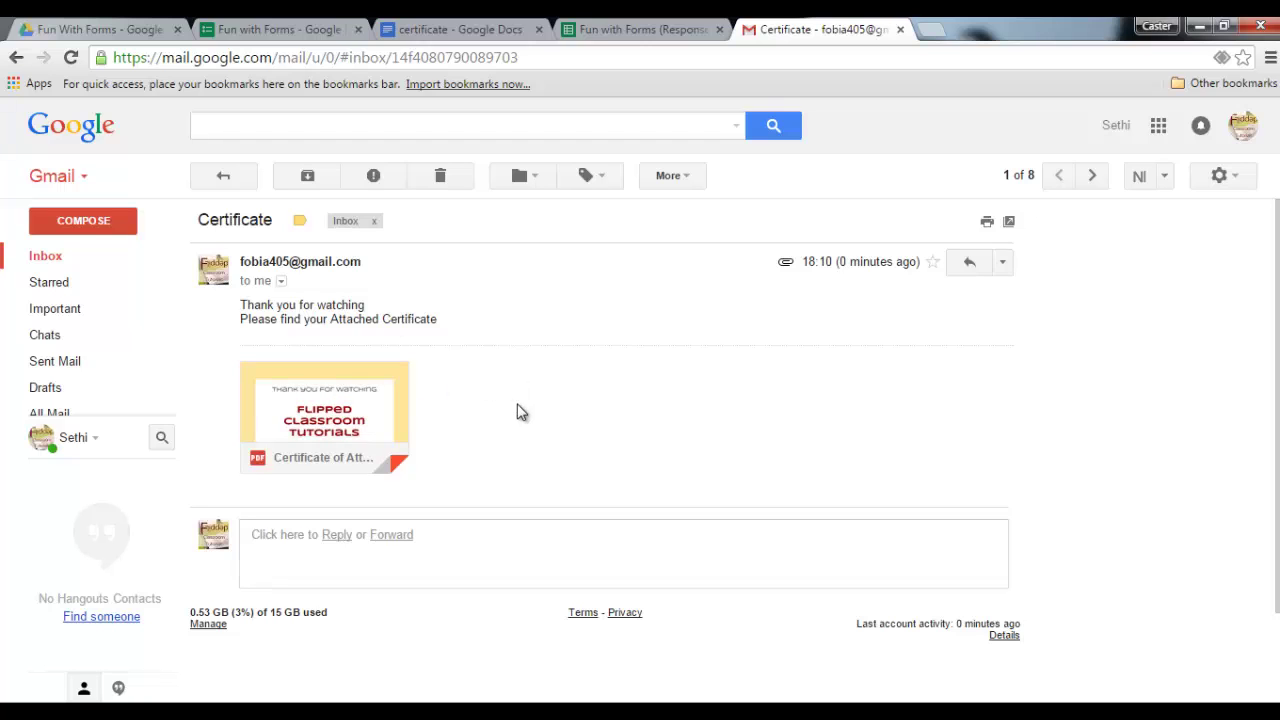
pyautogui.click(325, 418)
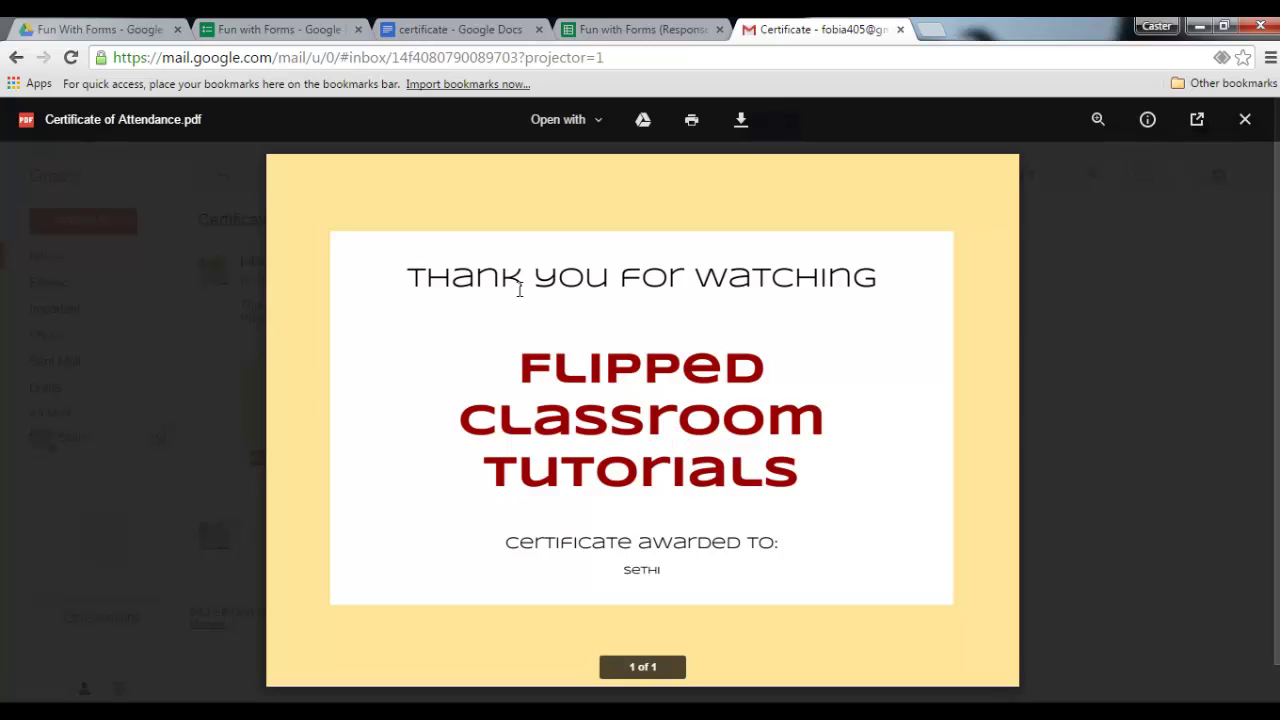